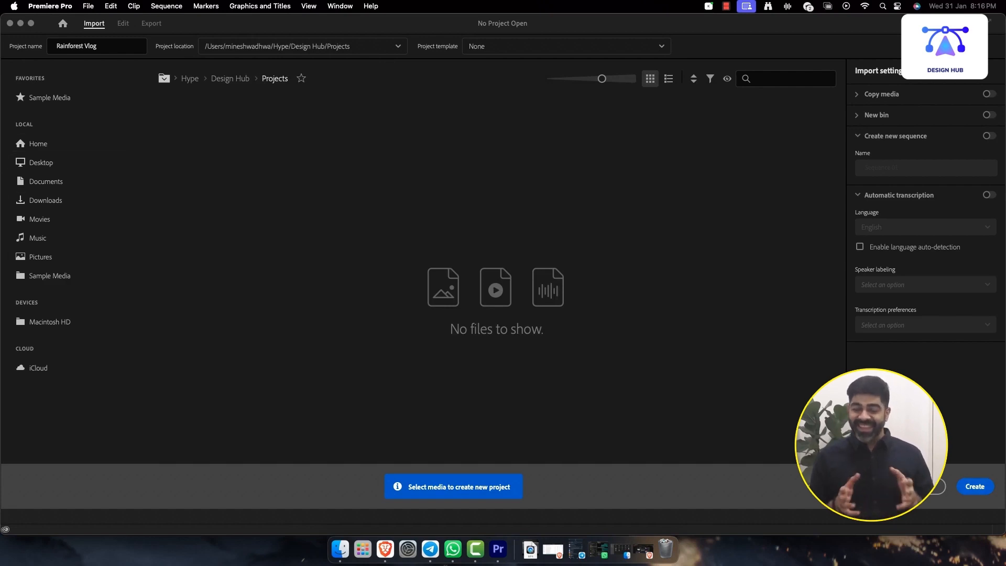
Create the Rainforest Vlog project without importing any media
click(975, 486)
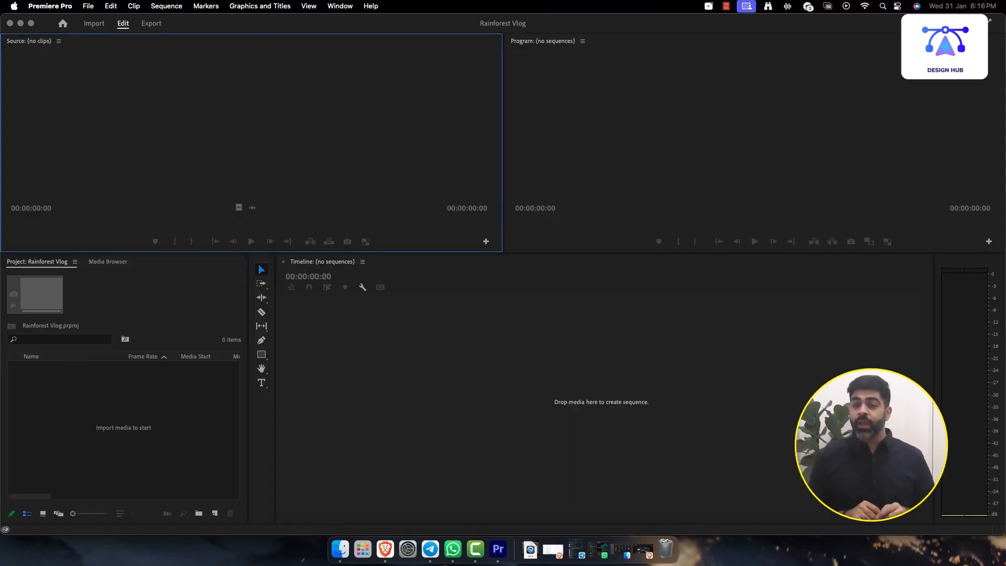
Move the focus among the Project, Source, Program and Timeline panels and review which panels are available
click(108, 262)
click(755, 131)
key(shift+1)
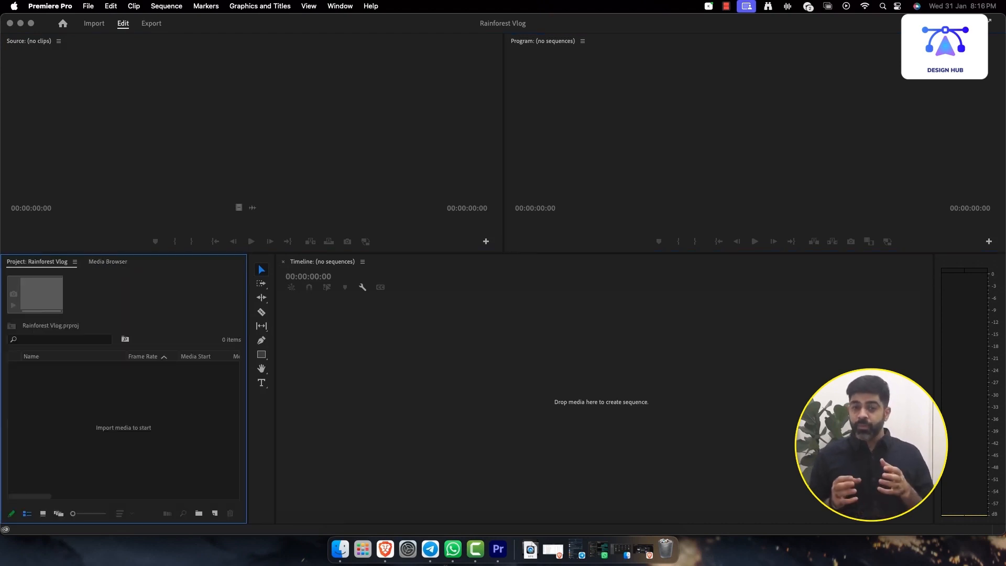
key(shift+2)
key(shift+4)
key(shift+3)
key(shift+1)
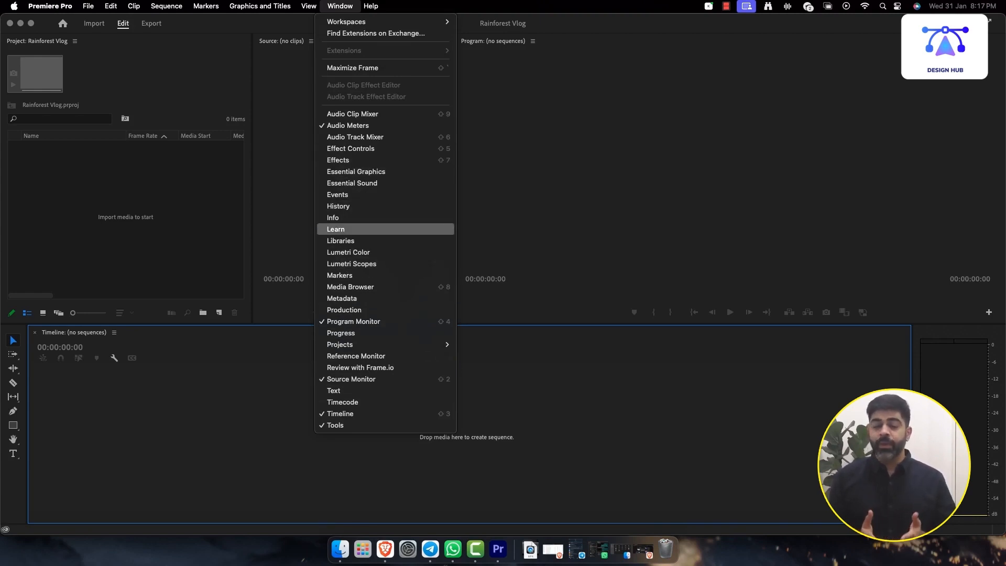
key(Return)
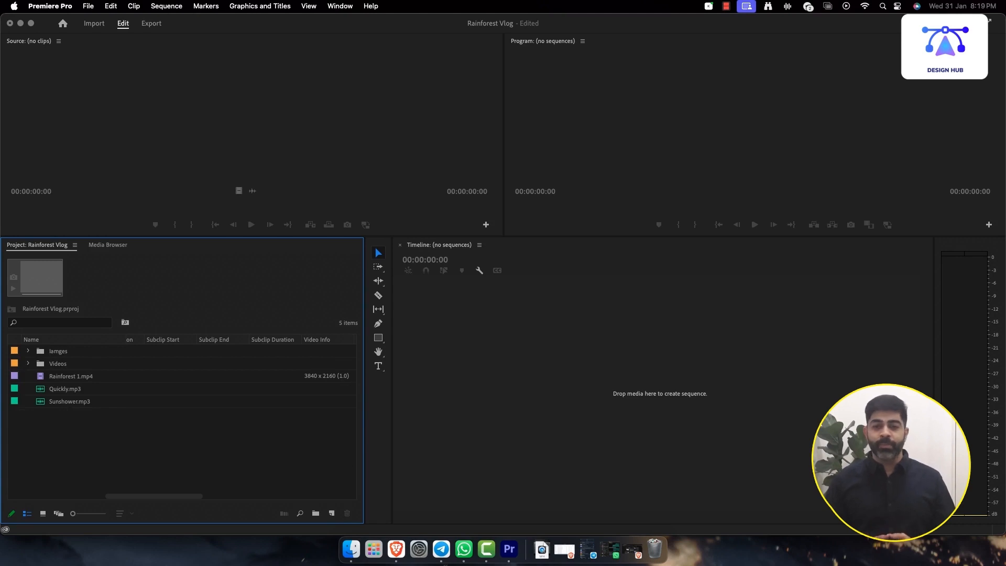
Start a new sequence and compare the frame sizes and frame rates of the HD 1080p presets, including 25 and 50 fps
click(332, 513)
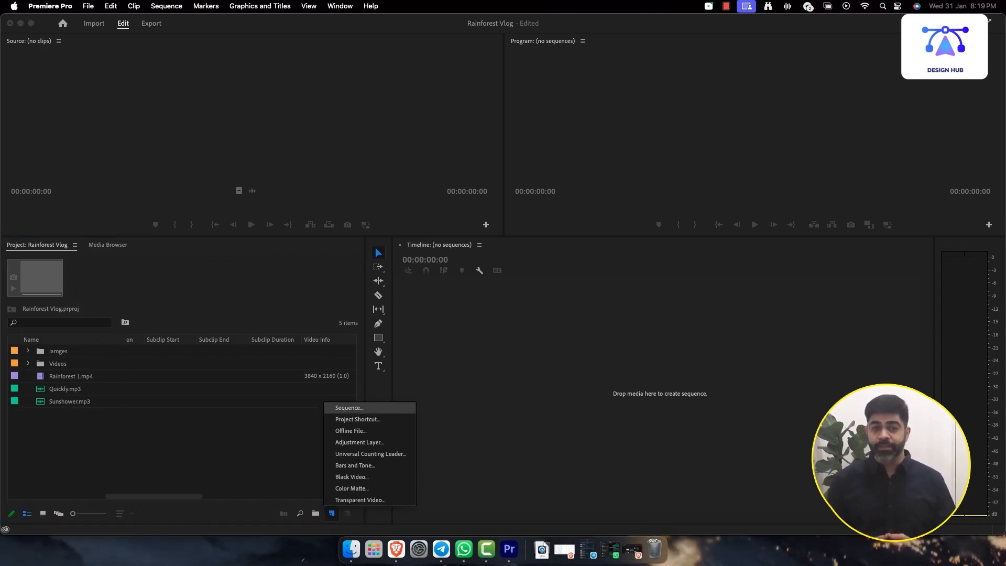
click(349, 407)
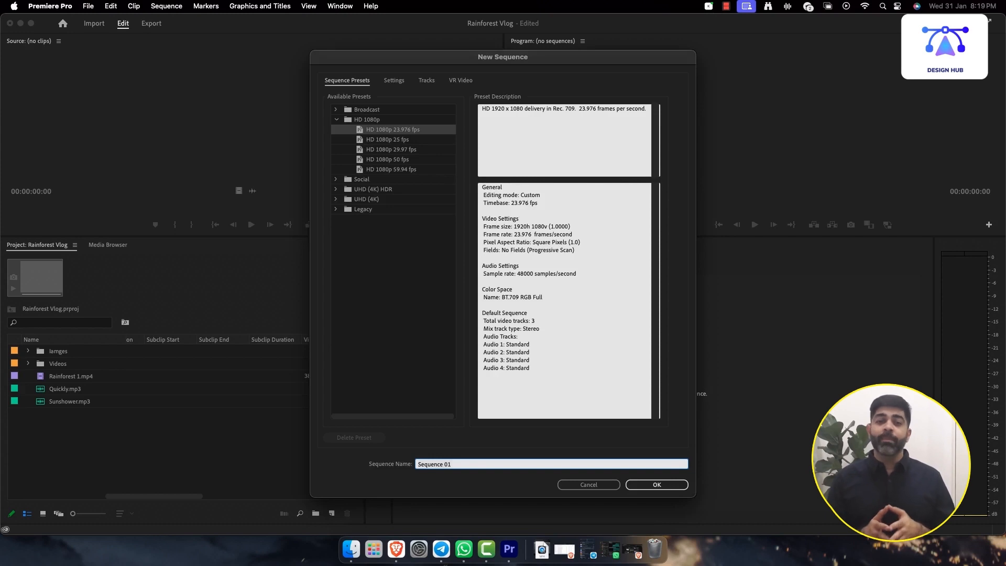
click(388, 160)
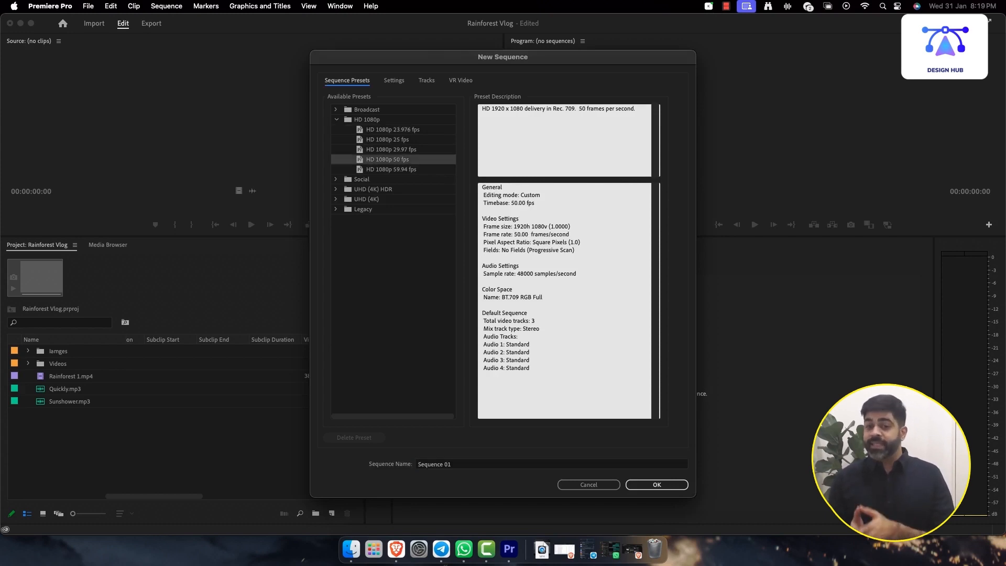
click(391, 170)
click(391, 150)
click(388, 140)
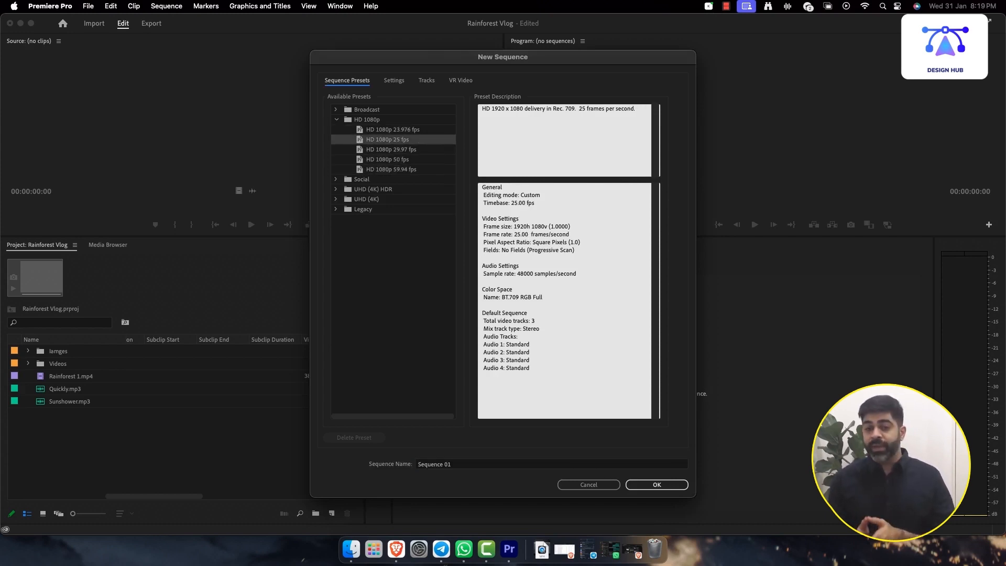
drag(514, 227, 552, 234)
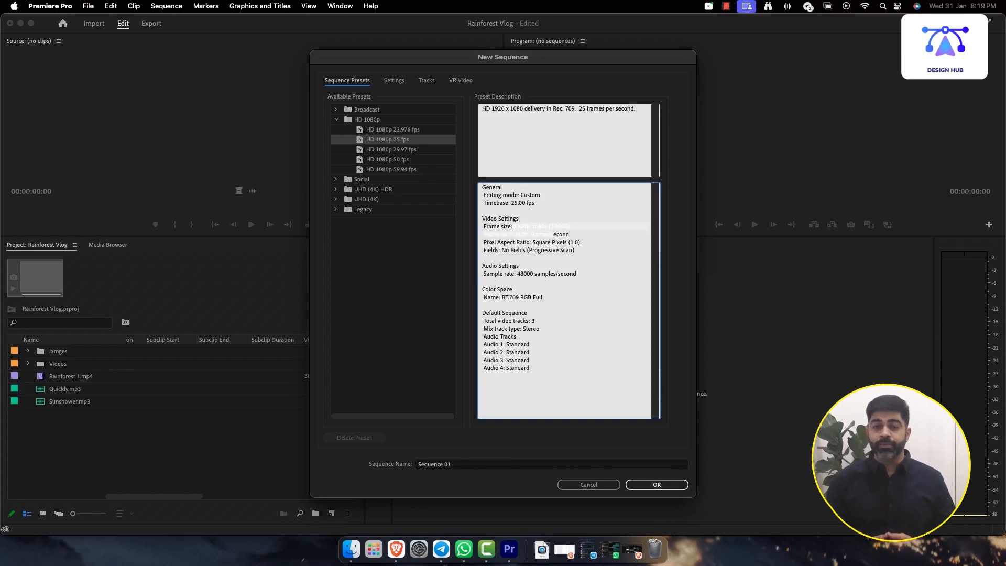
click(552, 235)
click(388, 160)
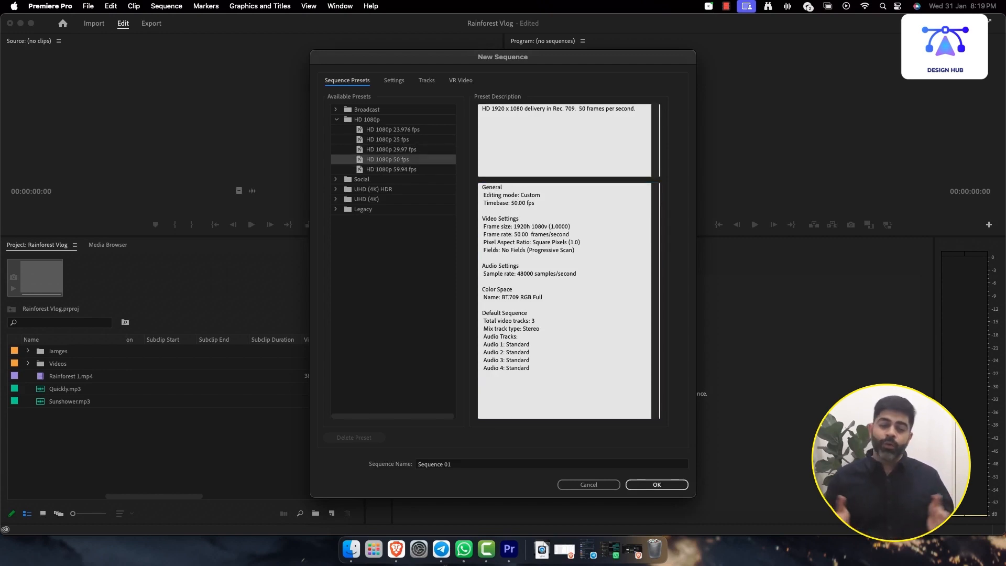
click(336, 179)
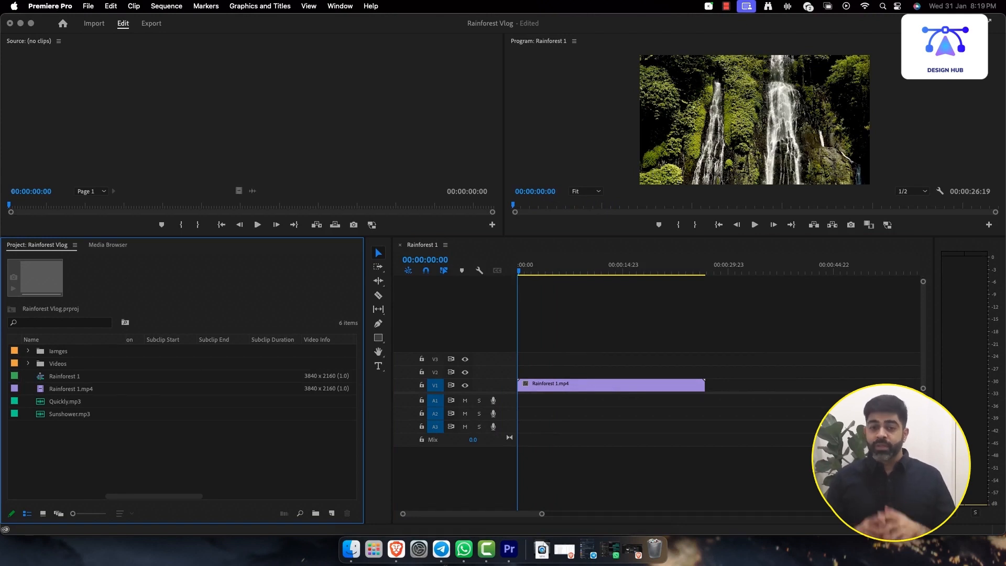
Rename the Rainforest 1 sequence as My Edit and add a bin named Sounds to the project
click(65, 376)
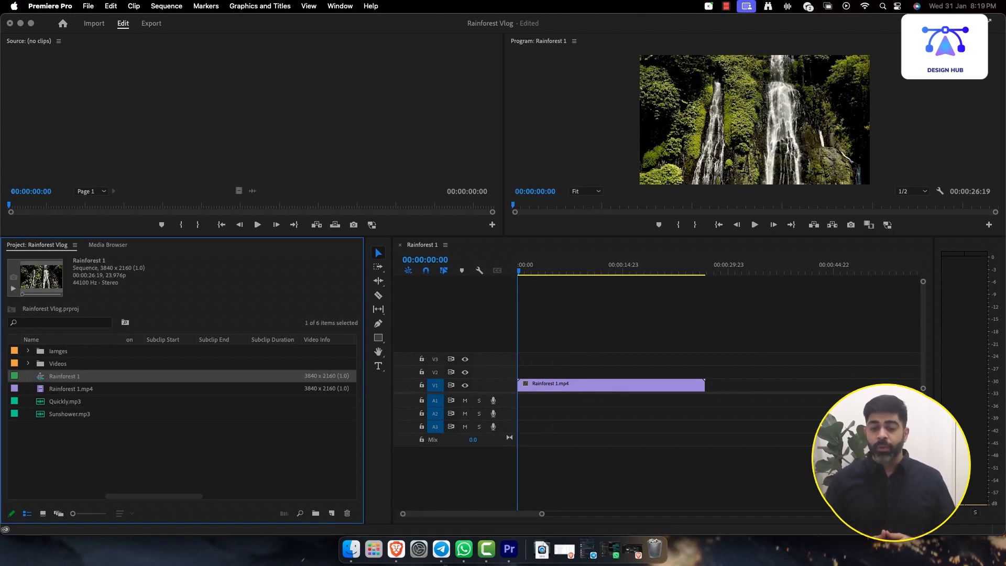
click(564, 386)
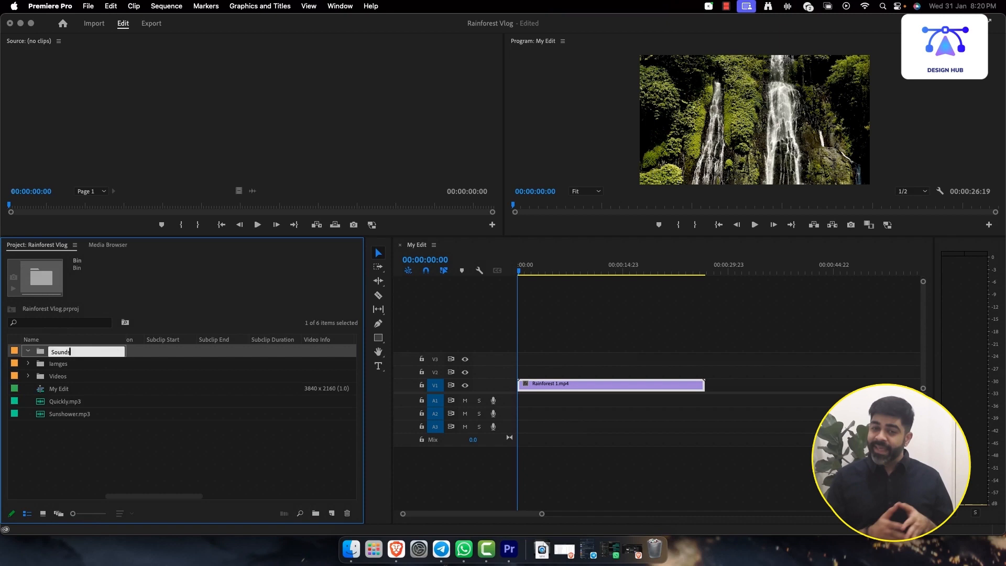
key(Tab)
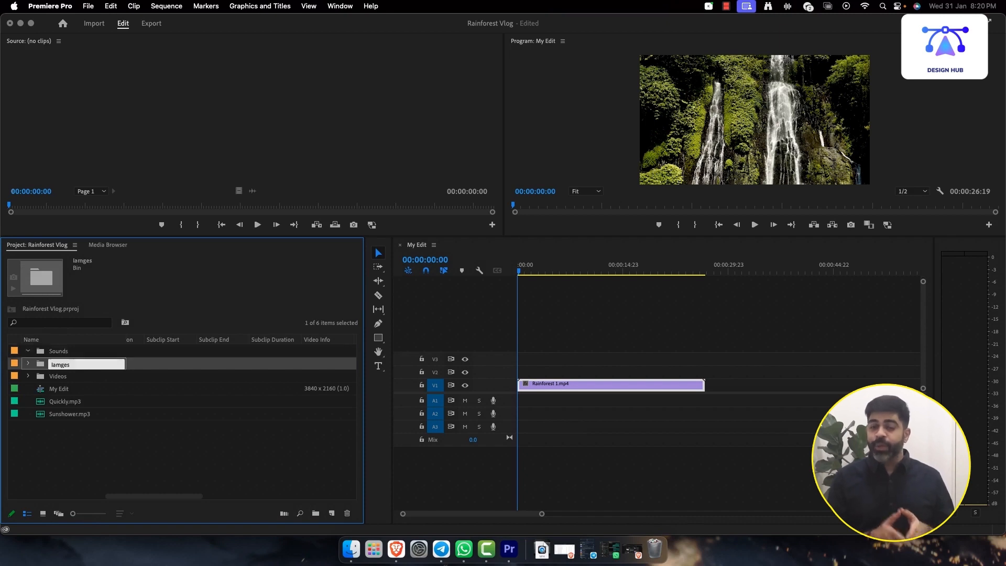
click(178, 456)
Move Quickly.mp3 and Sunshower.mp3 into the Sounds bin
click(65, 401)
shift+click(69, 414)
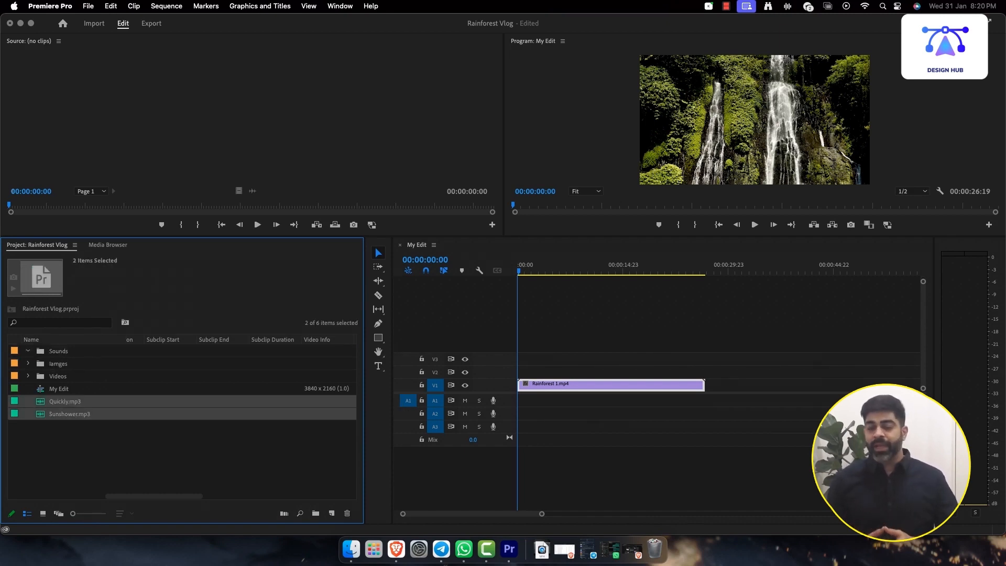
drag(69, 414, 58, 352)
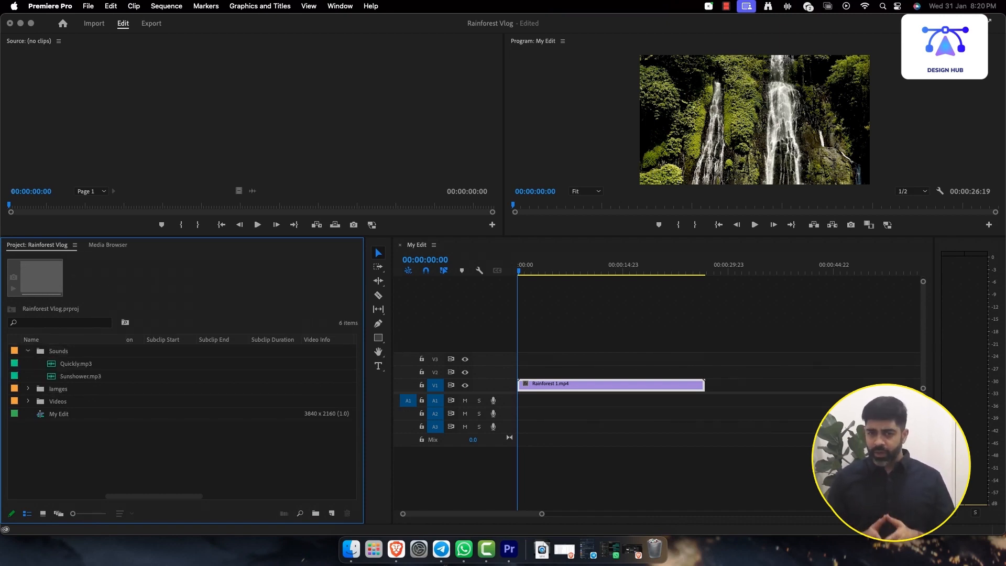
Create a matching sequence from Rainforest 3.mp4 and another from Rainforest 2.mp4, both in the Videos bin
click(28, 401)
click(82, 439)
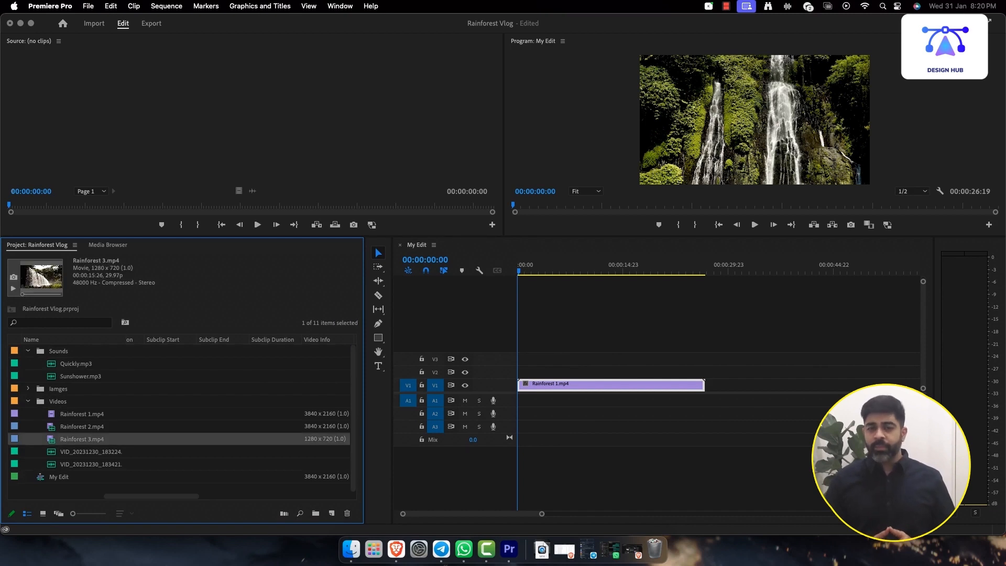
drag(82, 439, 332, 514)
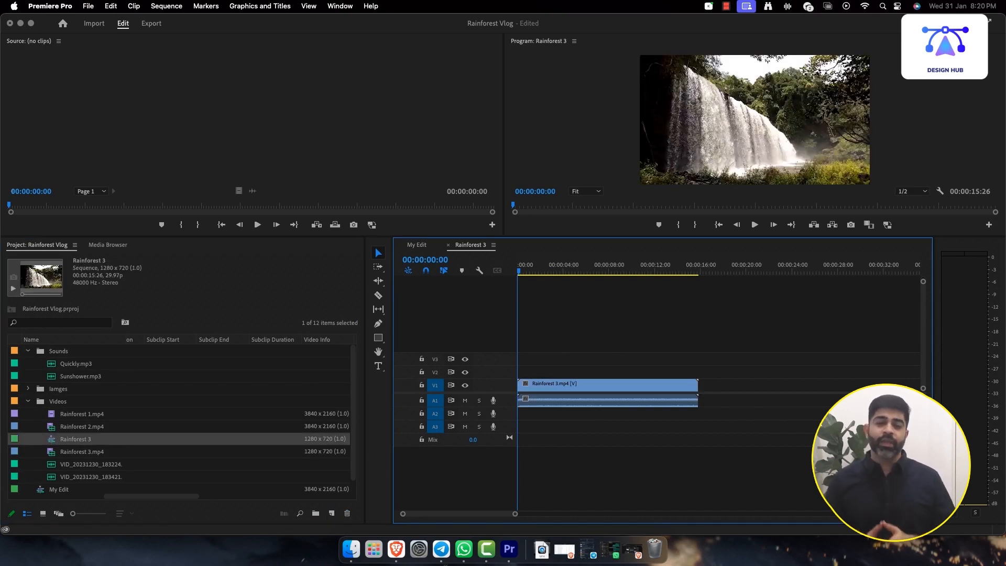
click(81, 452)
click(81, 427)
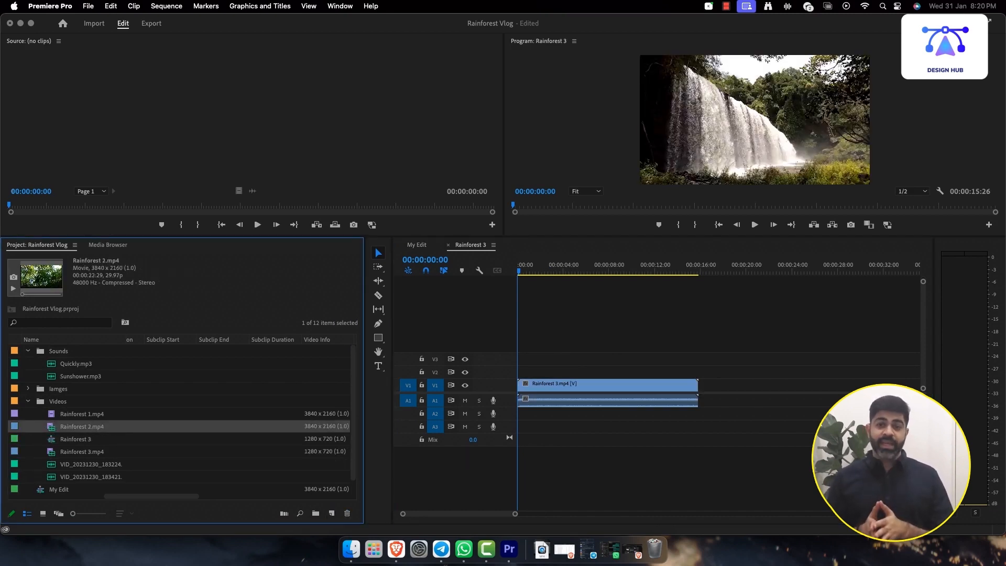
drag(81, 426, 332, 514)
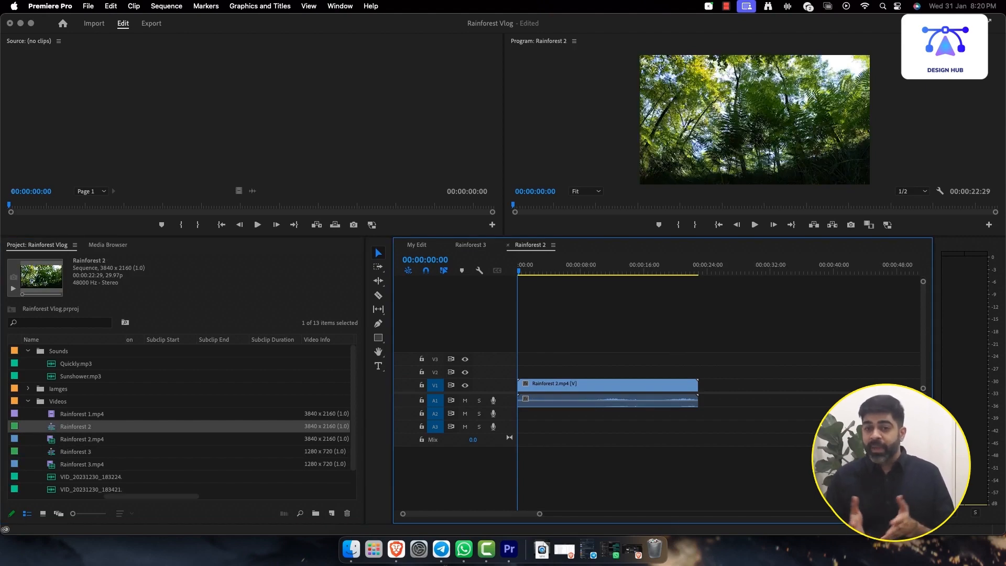
View the Rainforest 3 and Rainforest 2 sequences, and return to the My Edit sequence
click(471, 244)
click(530, 245)
click(417, 245)
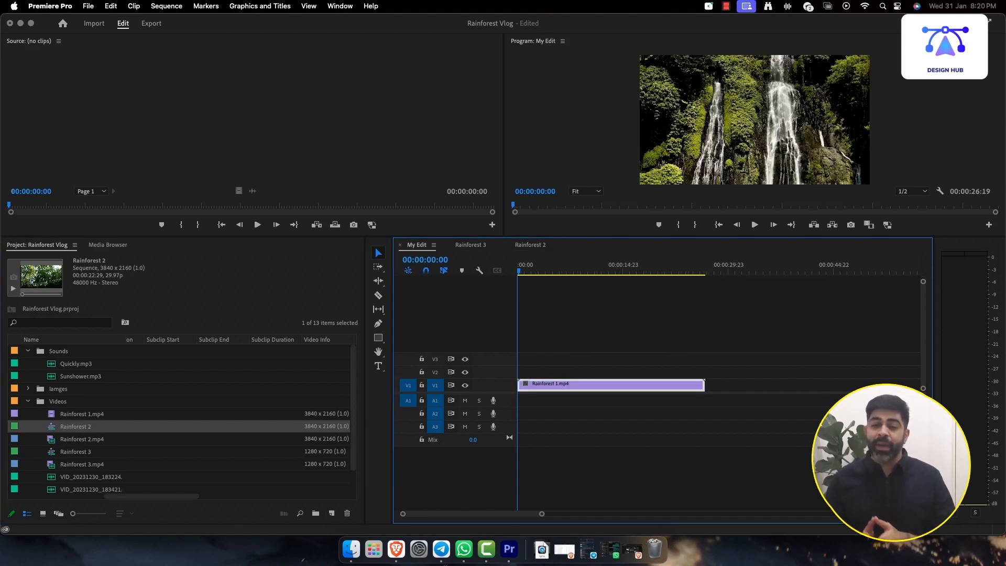
Remove the Rainforest 1.mp4 clip from the My Edit timeline
click(562, 325)
click(569, 267)
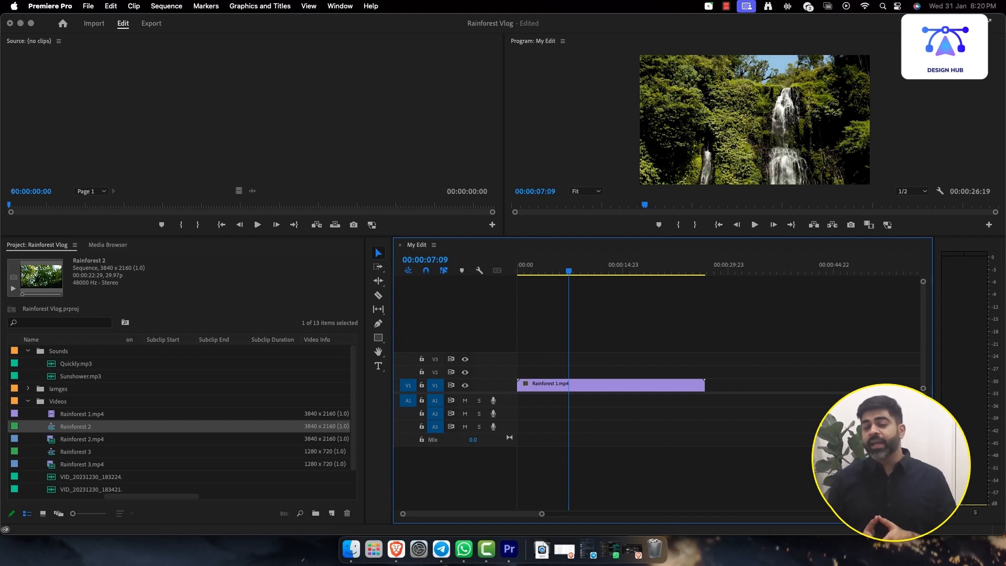
click(613, 386)
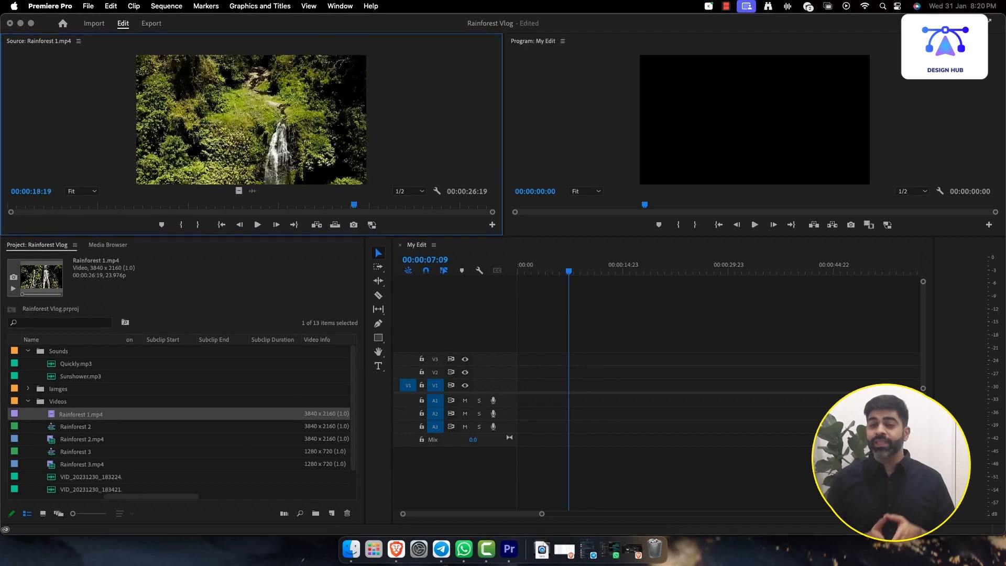
Mark Rainforest 1.mp4 in the Source monitor with an in point at 00:00:04:02 and an out point at 00:00:10:19
drag(353, 205, 179, 205)
click(82, 439)
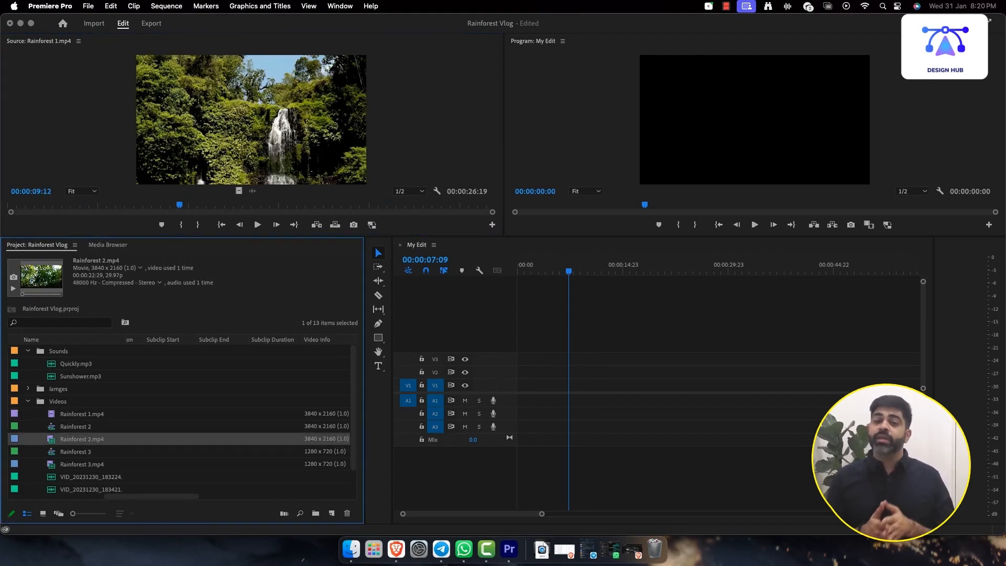
click(82, 414)
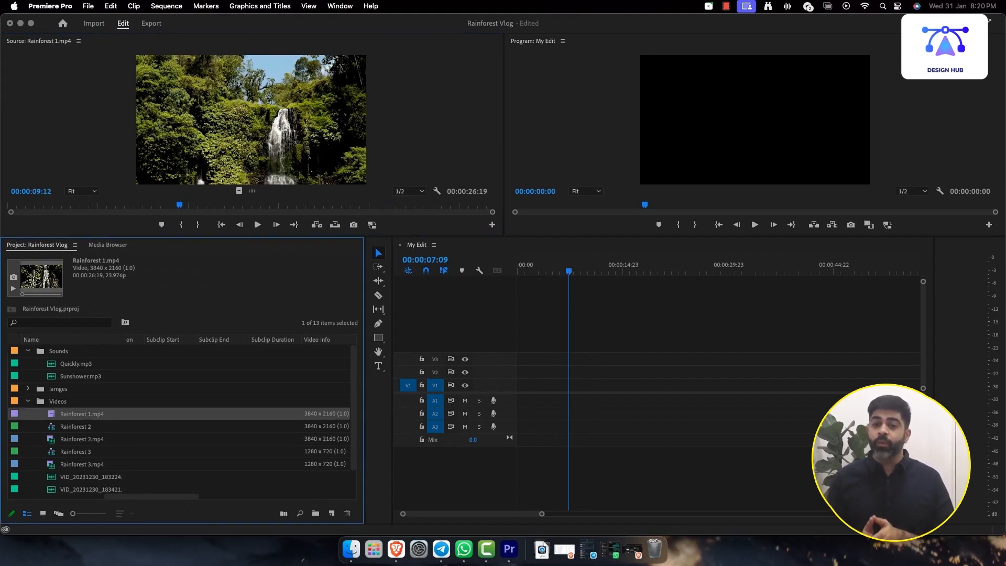
drag(179, 205, 81, 205)
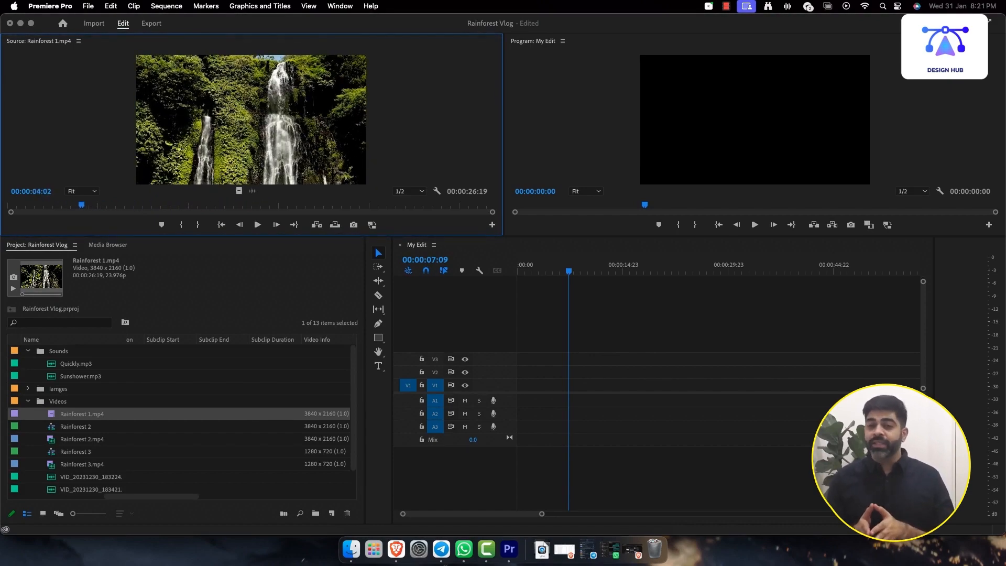
key(i)
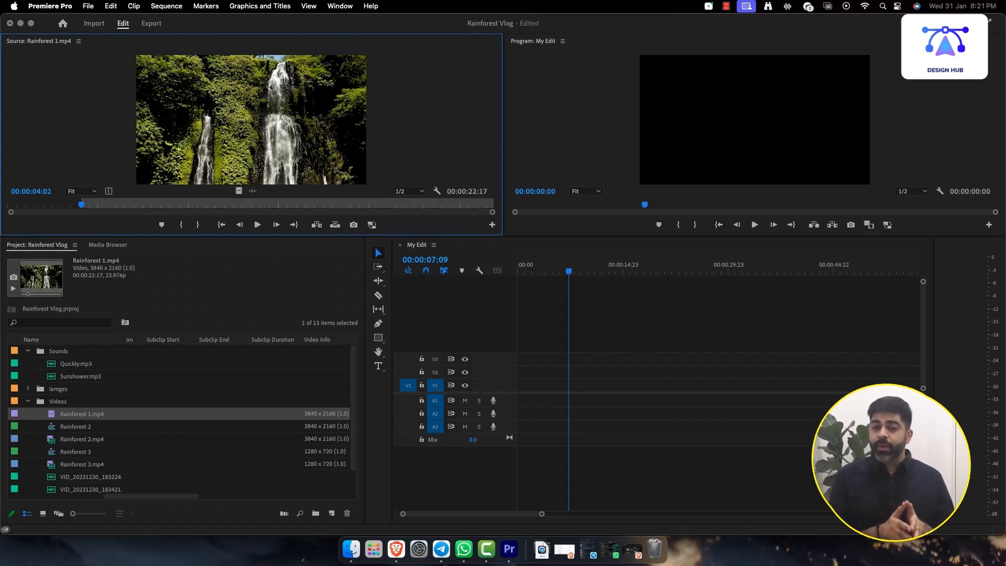
drag(81, 205, 202, 205)
key(o)
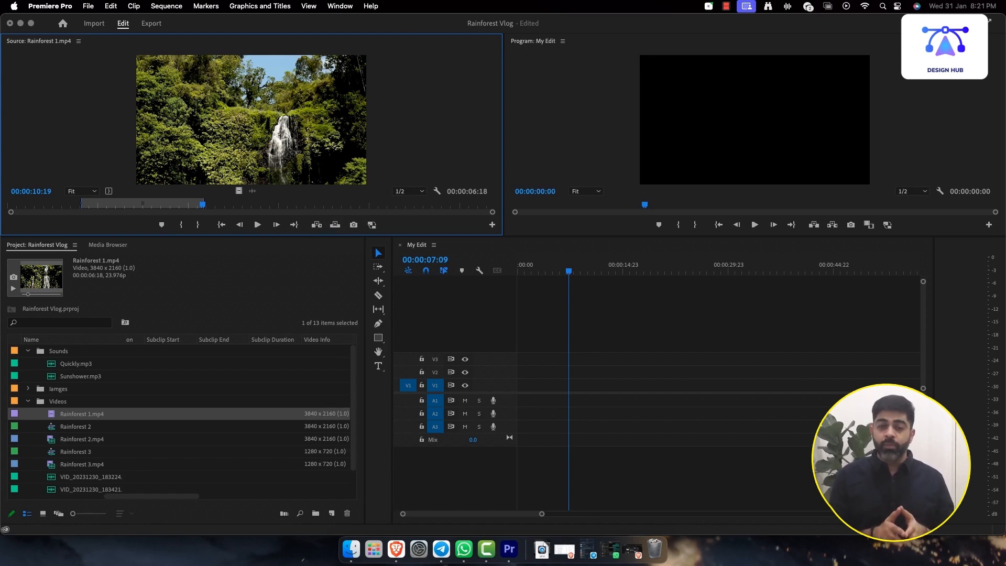
Place the marked section of Rainforest 1.mp4 at the start of track V1 in My Edit
drag(251, 126, 519, 385)
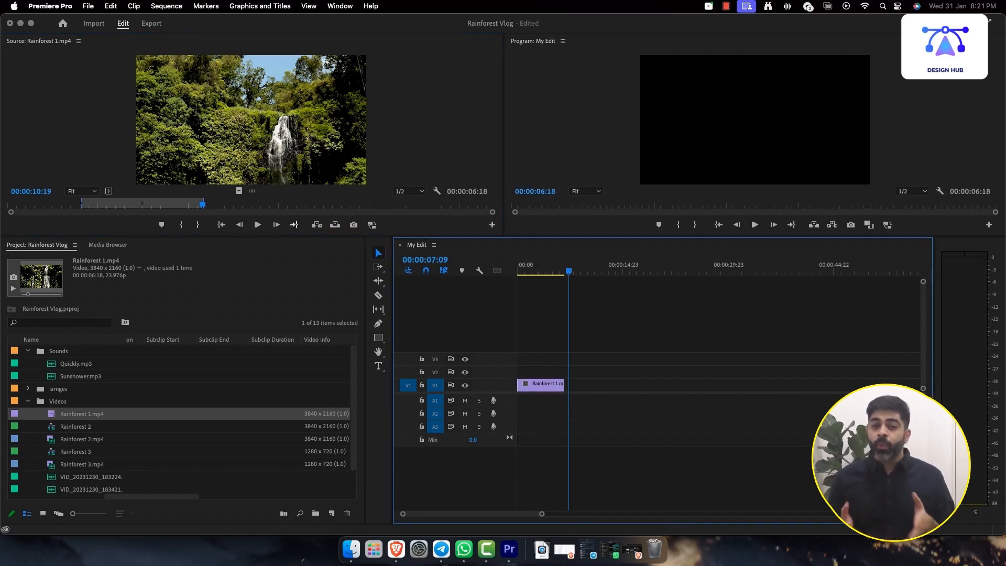
click(252, 126)
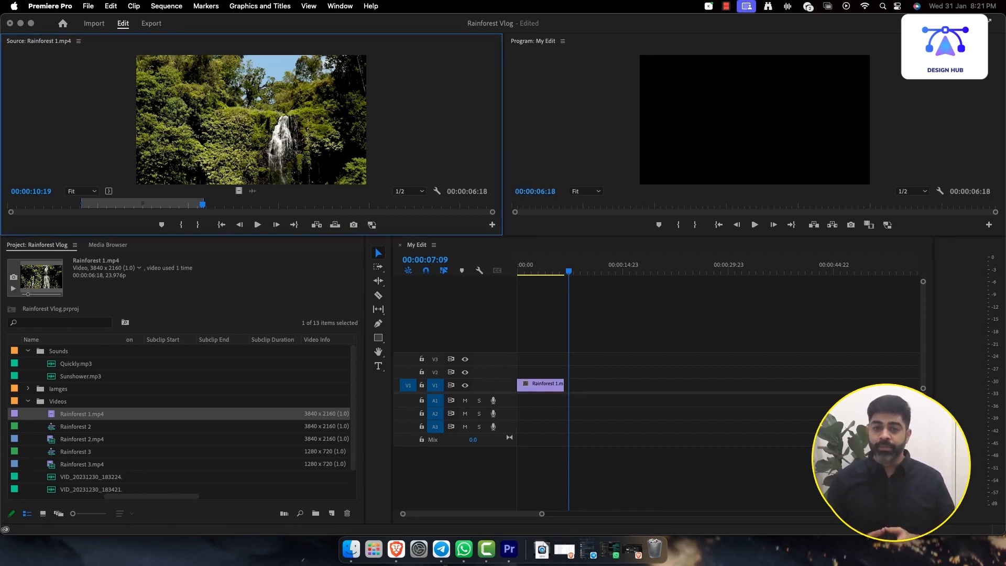
Extend the end of the Rainforest 1.mp4 clip on V1 to a length of about 00:00:08:23
drag(569, 271, 537, 271)
mouse_move(563, 385)
mouse_down()
mouse_move(583, 385)
mouse_move(573, 385)
mouse_up()
mouse_move(537, 271)
mouse_down()
mouse_move(549, 271)
mouse_move(527, 271)
mouse_move(535, 271)
mouse_up()
Load Rainforest 2.mp4 in the Source monitor and scrub to about the middle of its footage
double_click(51, 439)
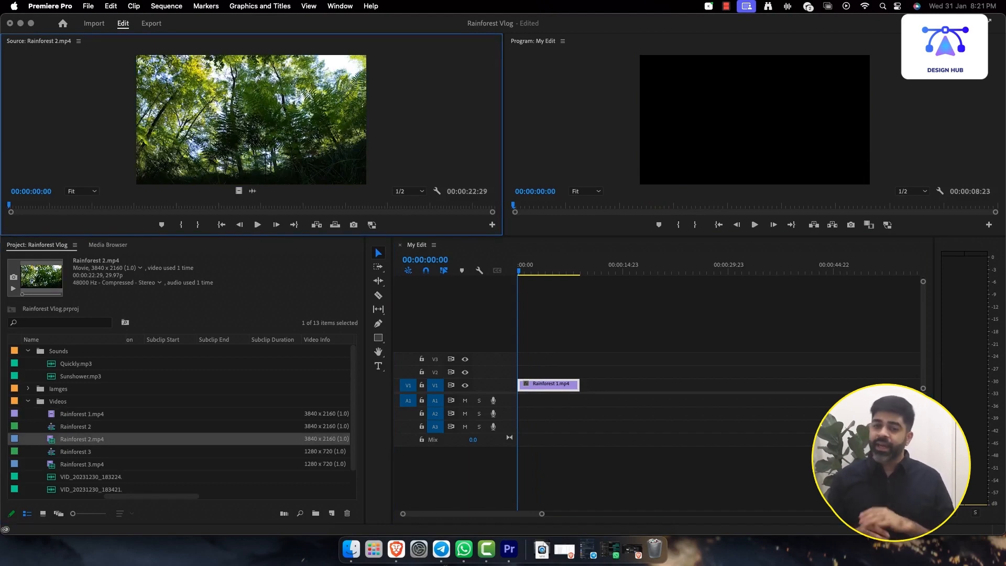
drag(9, 205, 251, 205)
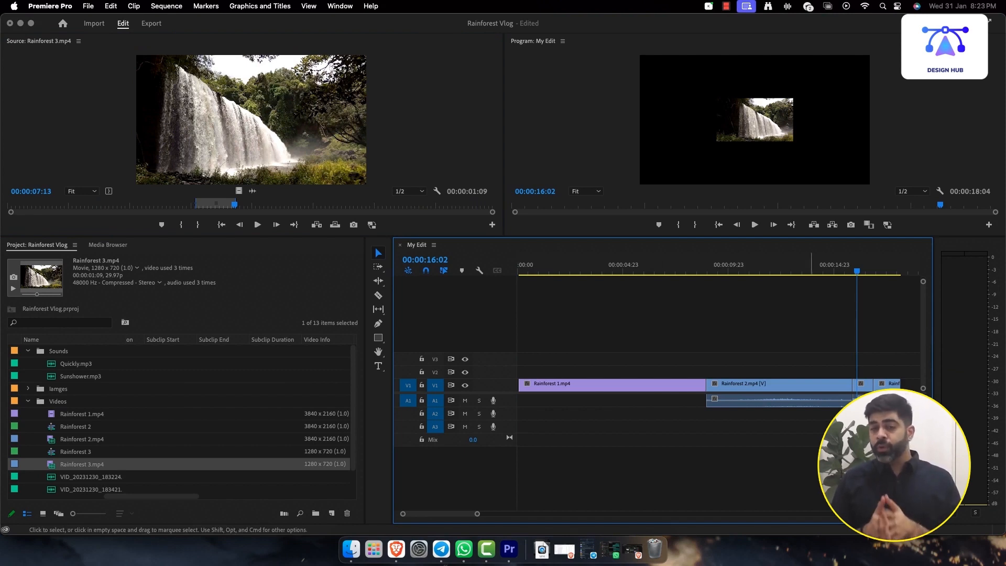
scroll(771, 336, up, 3)
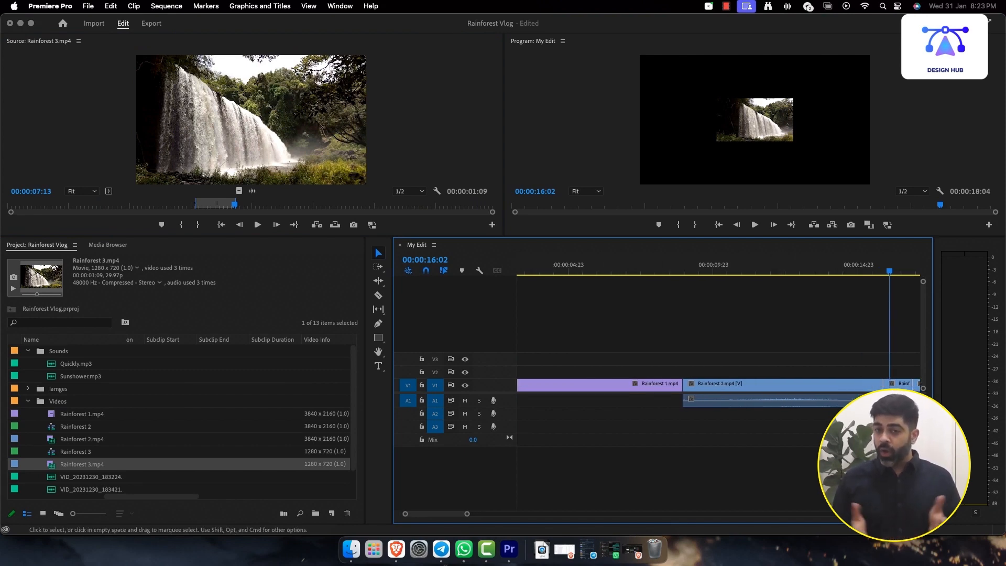
scroll(734, 336, down, 6)
scroll(665, 335, up, 3)
scroll(666, 335, up, 5)
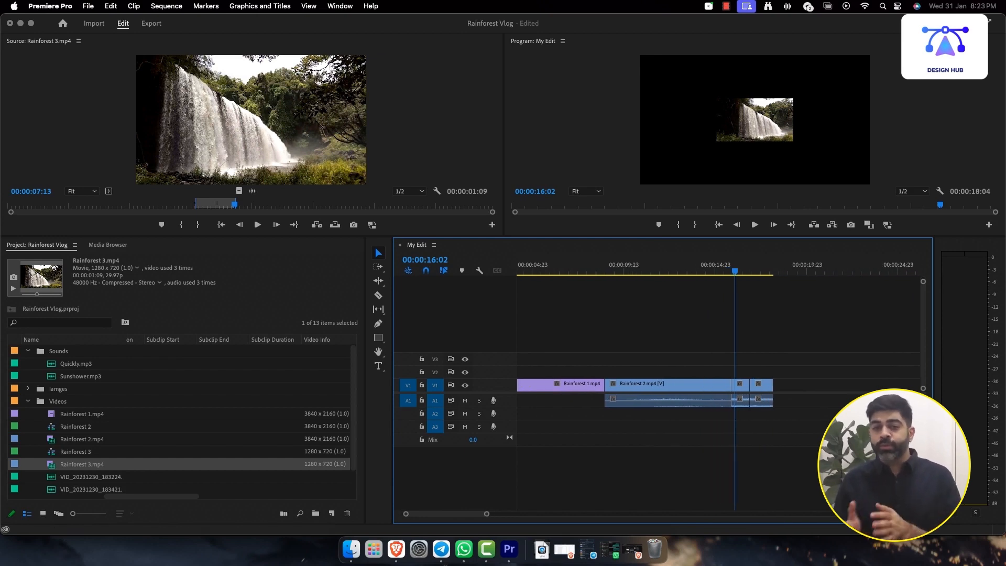
scroll(667, 335, down, 4)
scroll(680, 336, down, 2)
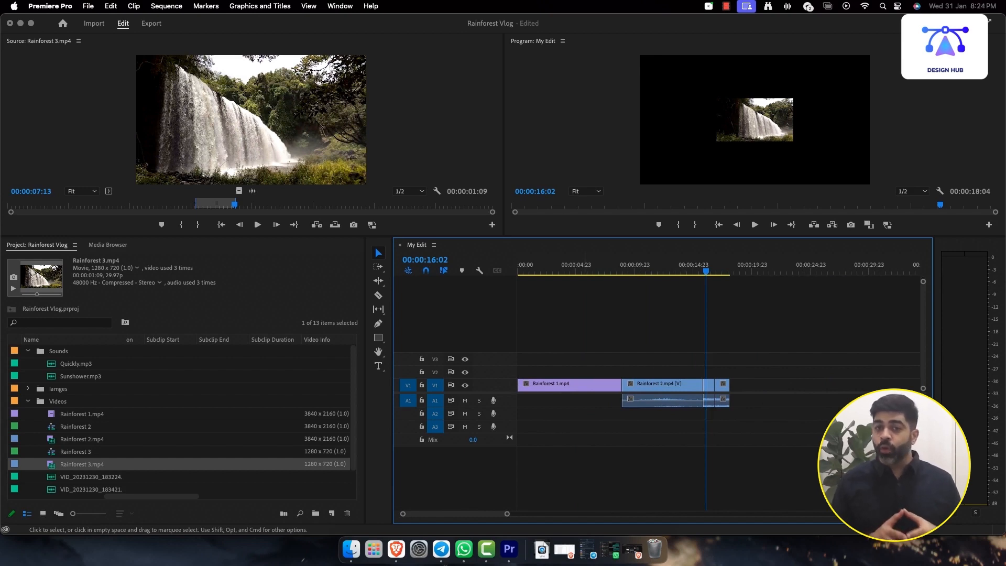
Increase the heights of tracks V1 and A1 in My Edit to show thumbnails and audio waveforms
click(667, 386)
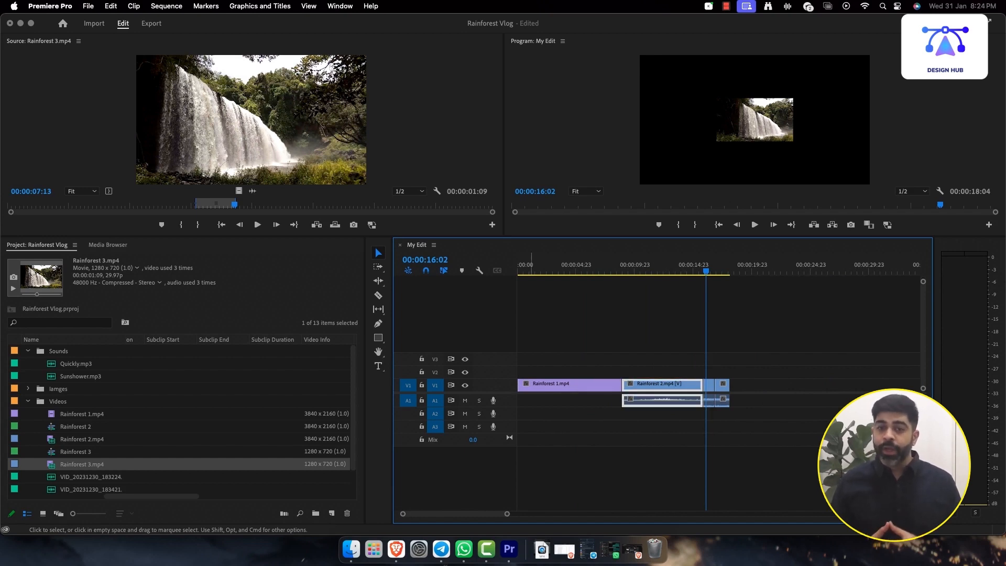
drag(472, 379, 471, 358)
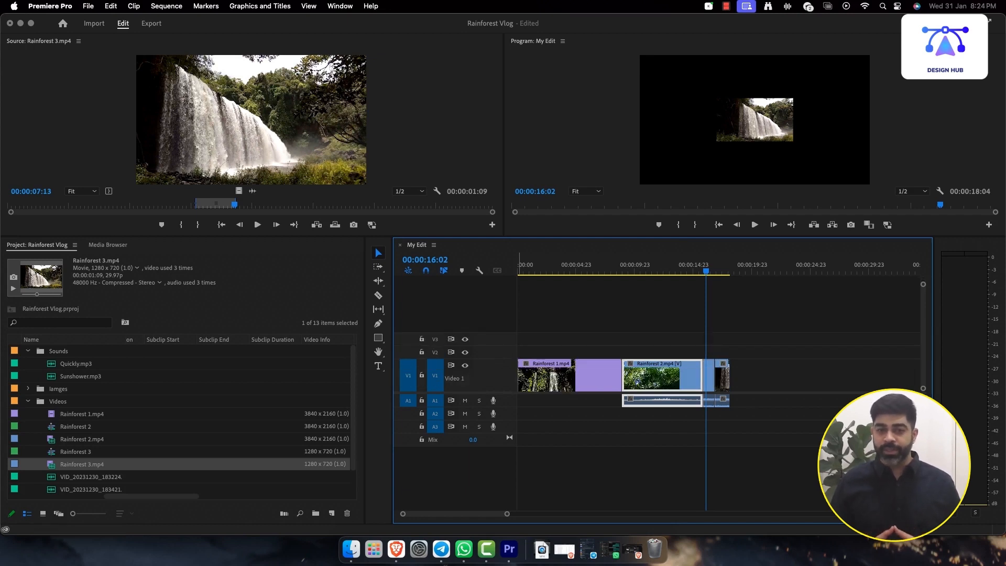
drag(472, 407, 472, 439)
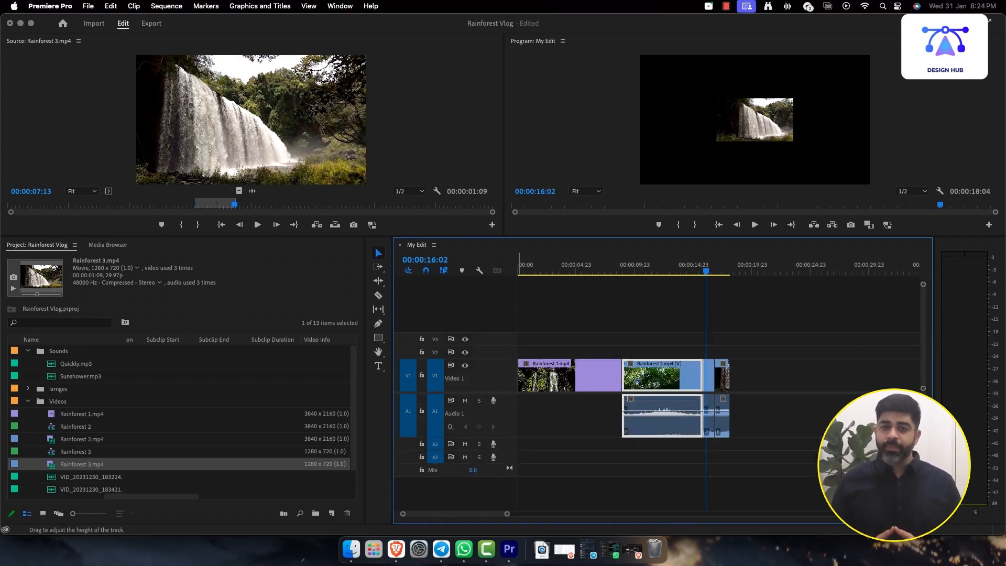
click(768, 411)
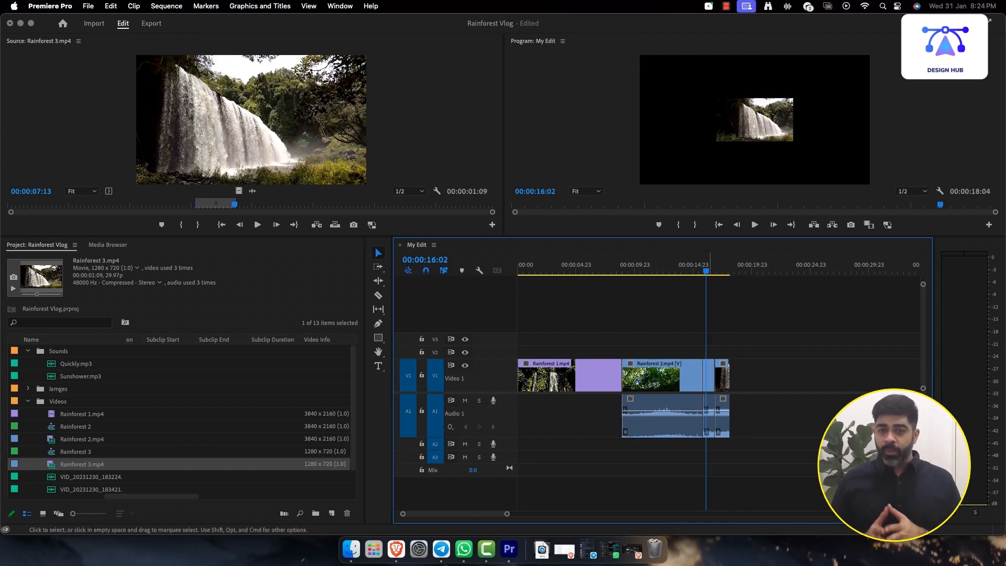
Split the Rainforest 1.mp4 clip on V1 at 00:00:05:08 with the Razor tool and return to the Selection tool
drag(706, 270, 580, 270)
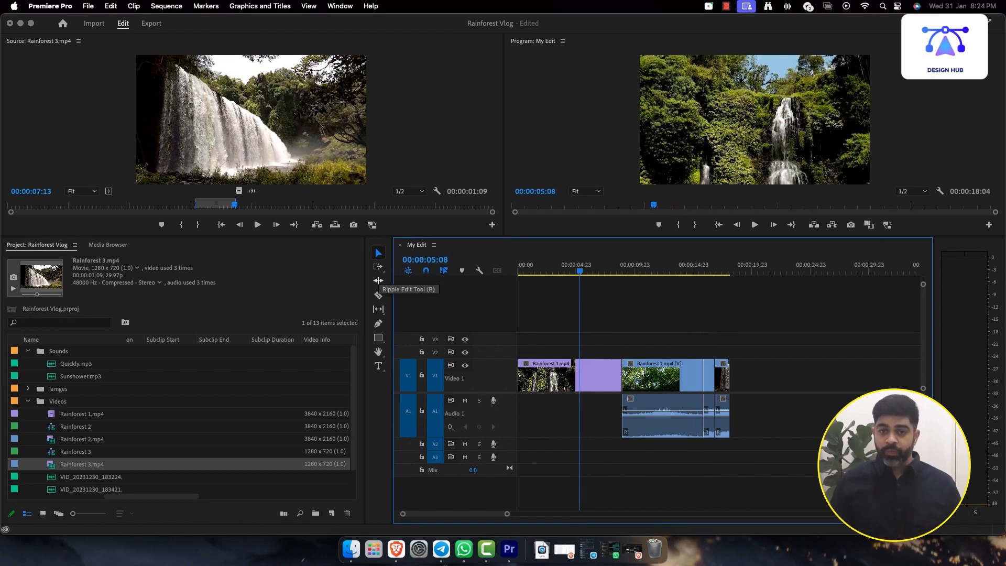
click(378, 295)
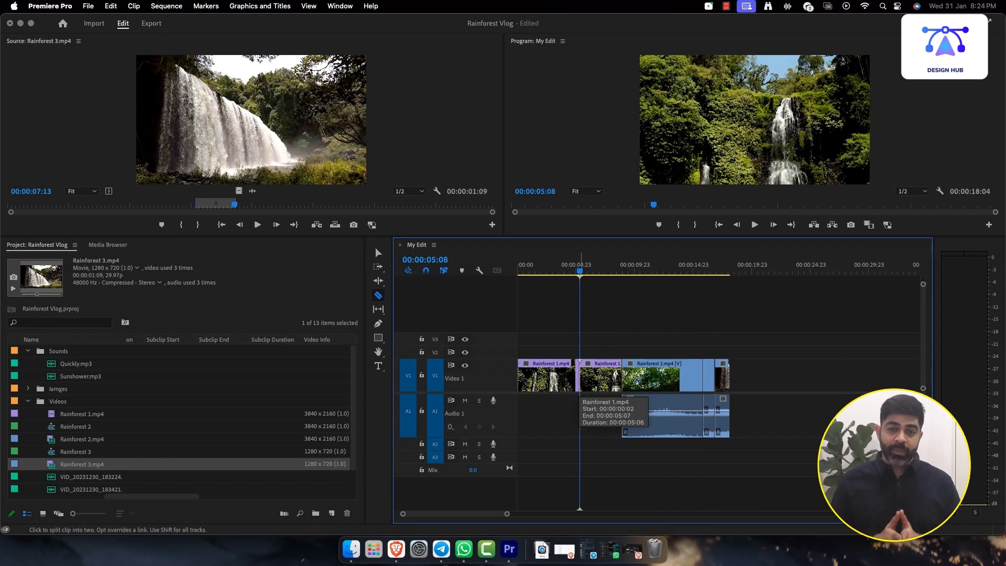
key(v)
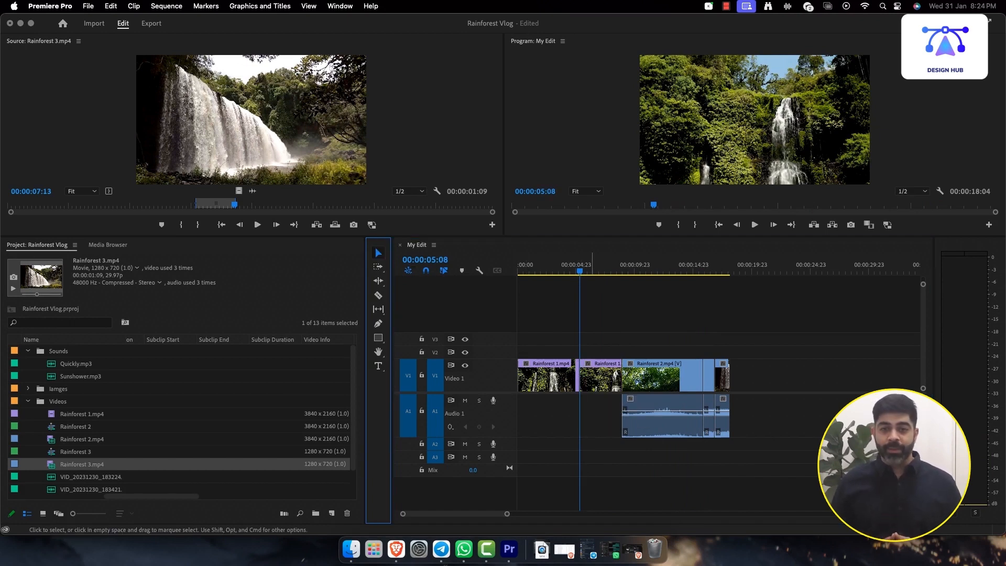
Move the second part of Rainforest 1.mp4 to the end of V1 and shift the following clips earlier to close the gap
drag(600, 377, 750, 377)
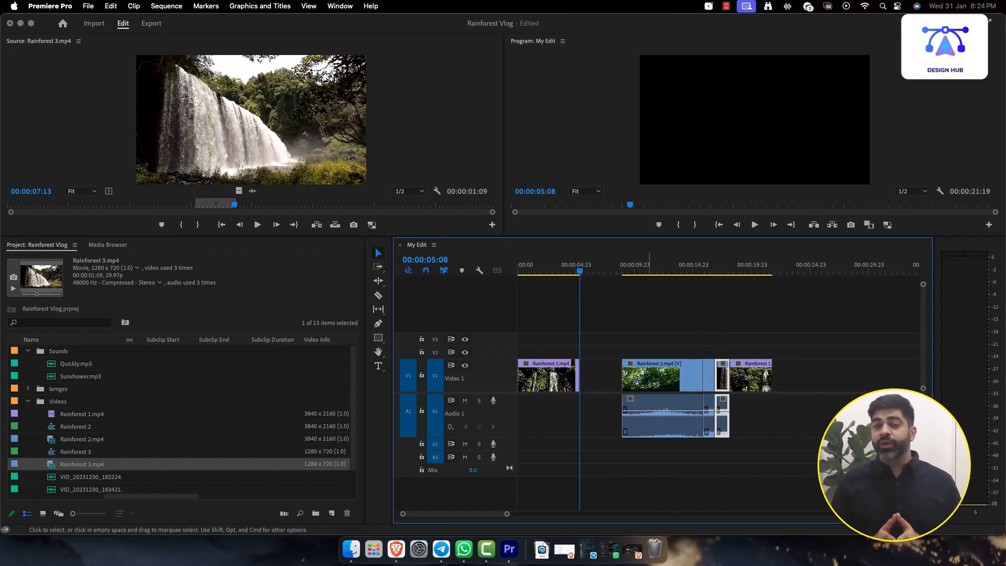
drag(698, 379, 655, 378)
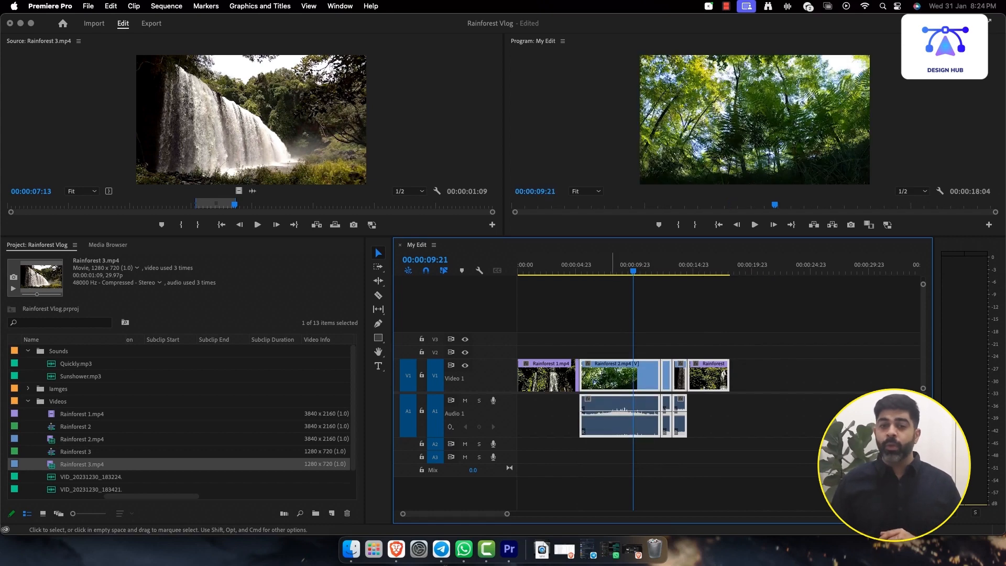
click(612, 315)
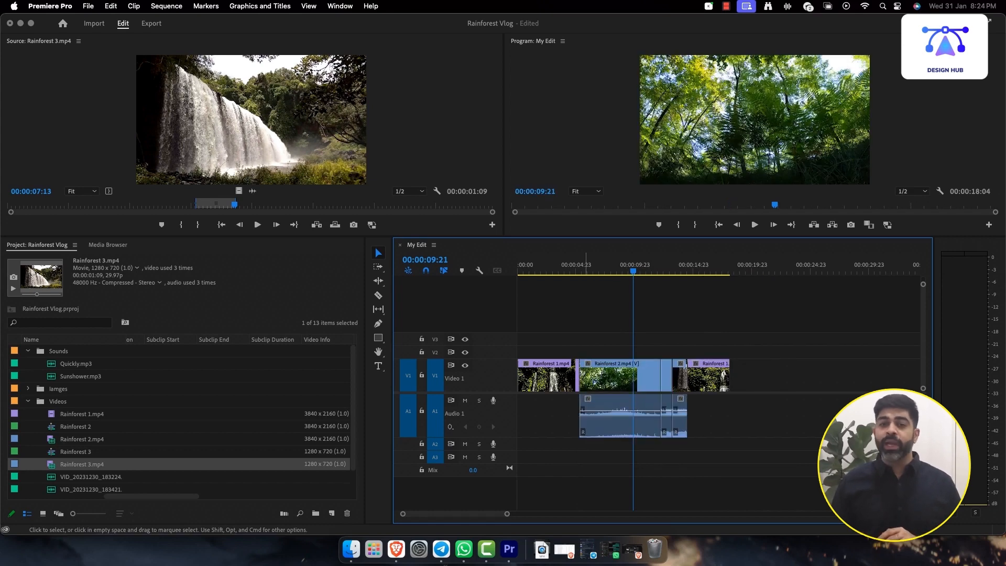
Toggle the output of track V1 off and back on with the playhead over Rainforest 2.mp4
drag(634, 271, 670, 271)
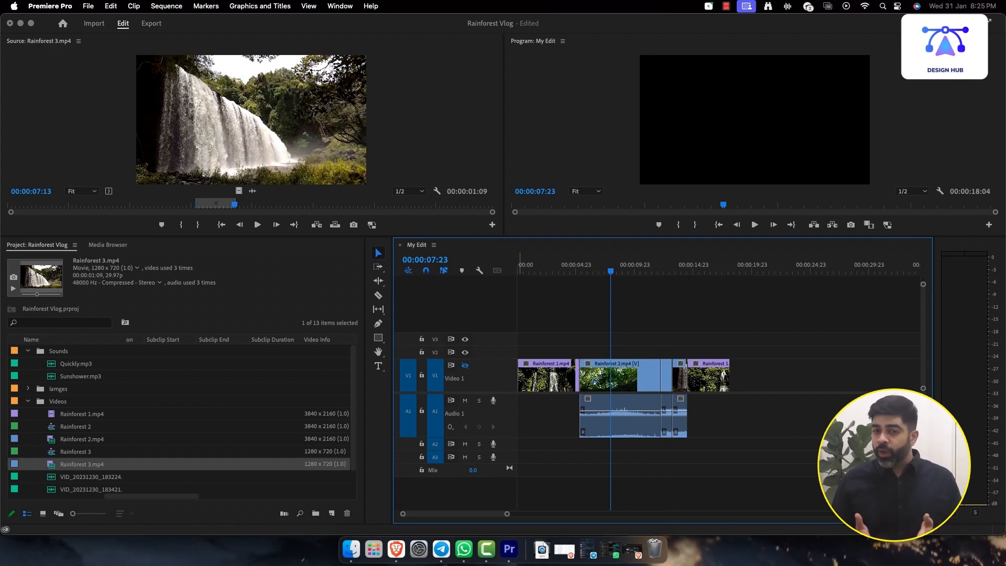
click(465, 366)
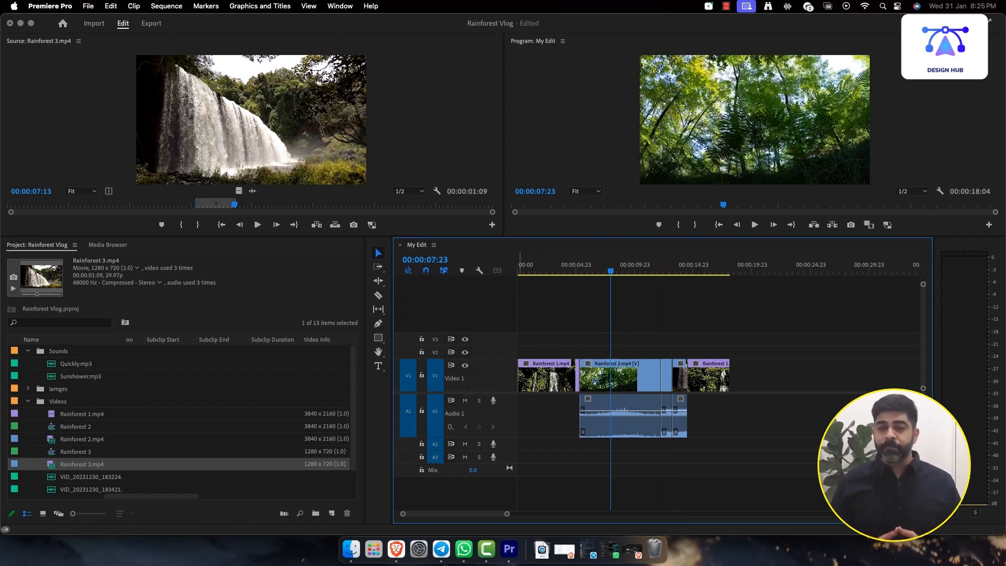
Place the marked section of Rainforest 3.mp4 on V1 and A1, a short gap after the last clip
click(408, 415)
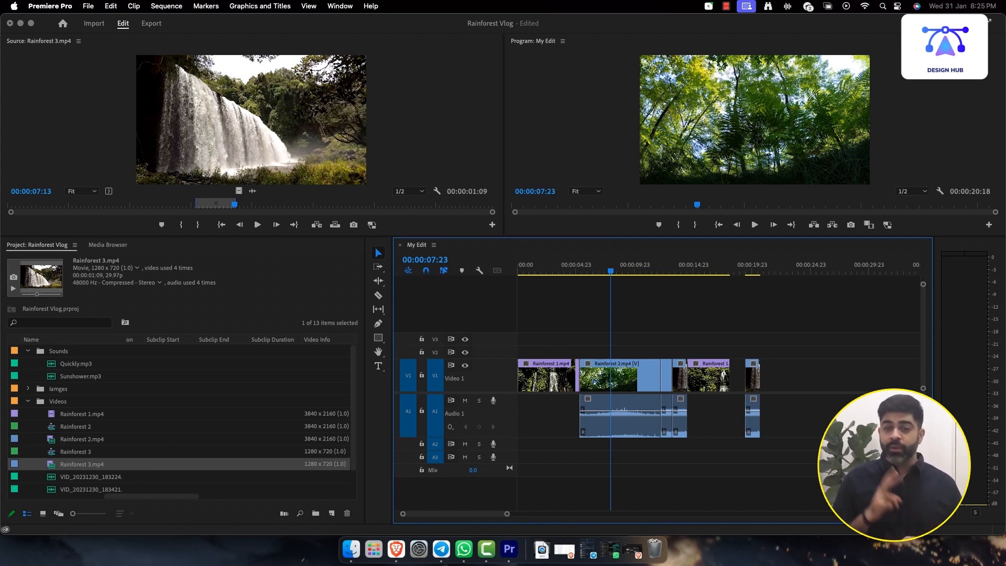
click(170, 364)
click(616, 311)
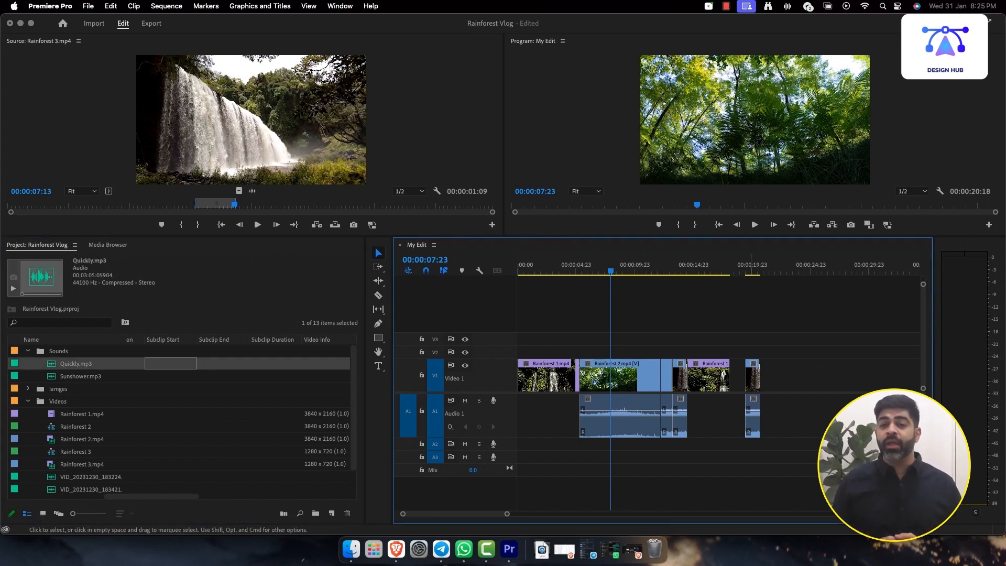
click(294, 141)
Move the last Rainforest 3.mp4 clip earlier so it starts right where the preceding Rainforest 1.mp4 clip ends
click(702, 376)
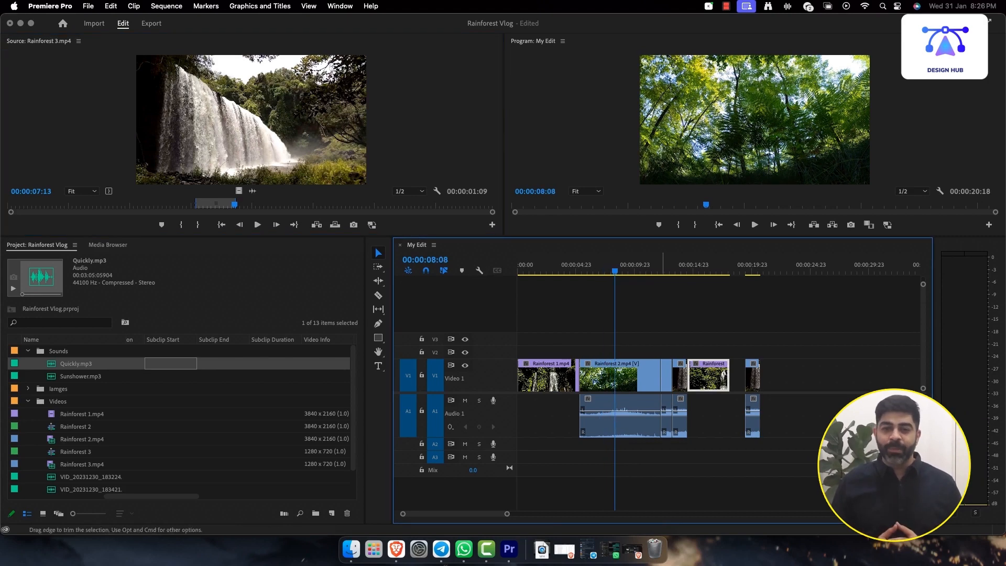
mouse_move(660, 414)
mouse_down()
mouse_move(625, 414)
mouse_move(664, 414)
mouse_up()
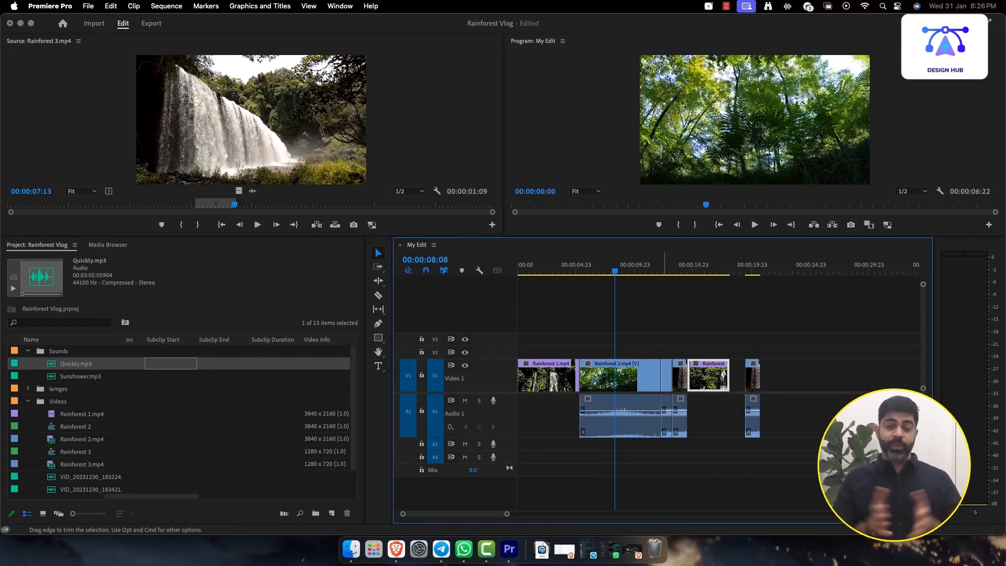
click(724, 415)
click(757, 325)
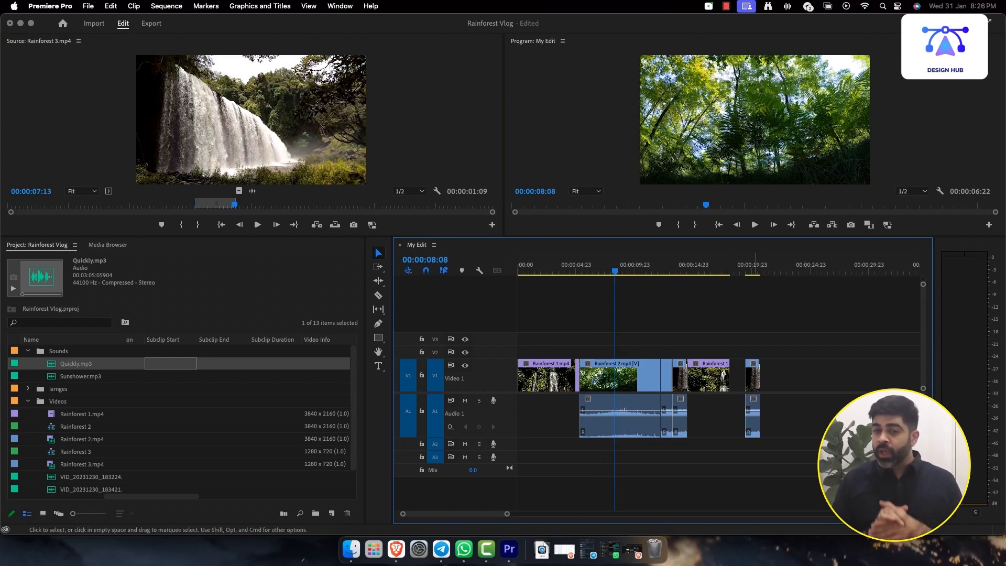
drag(757, 397, 745, 396)
Set the speed of the Rainforest 2.mp4 clip to 153.2 %, giving a duration of 00:00:04:12
click(629, 377)
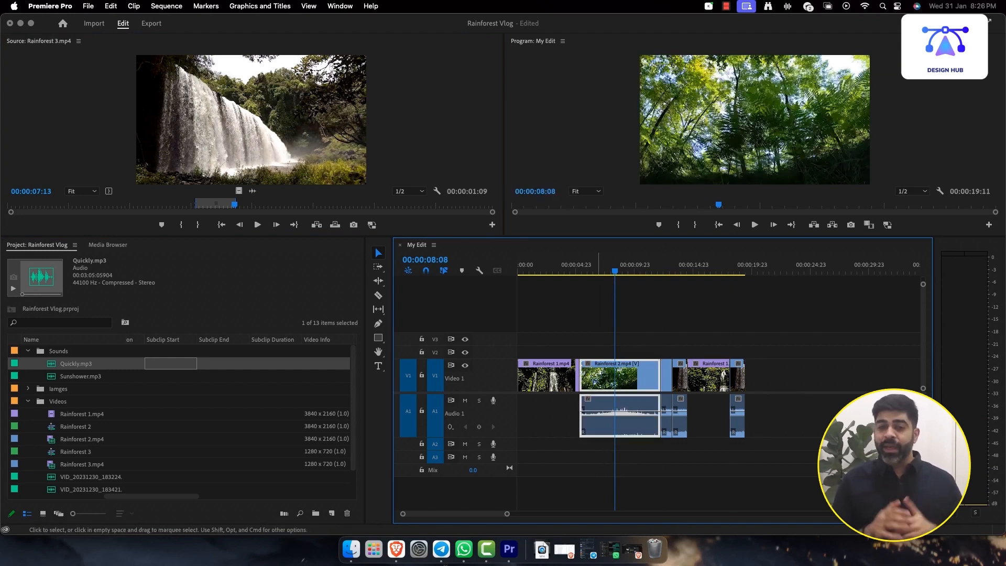
right_click(606, 376)
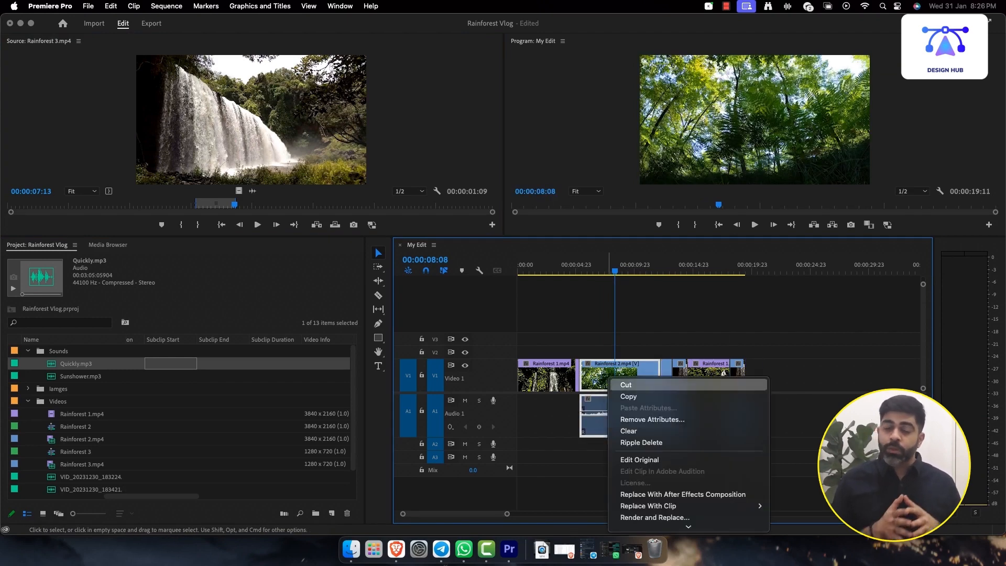
mouse_move(688, 527)
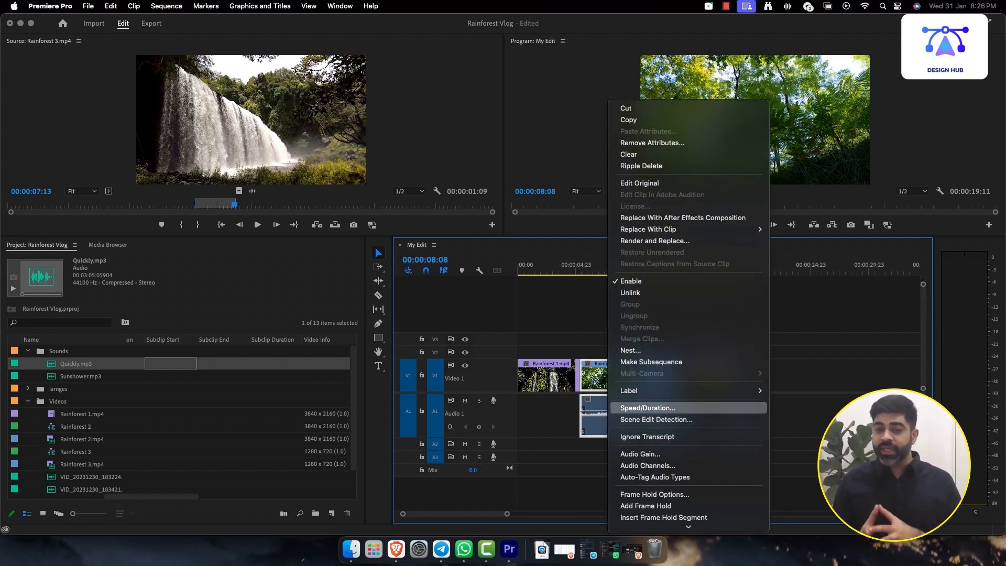
click(648, 408)
drag(500, 240, 524, 240)
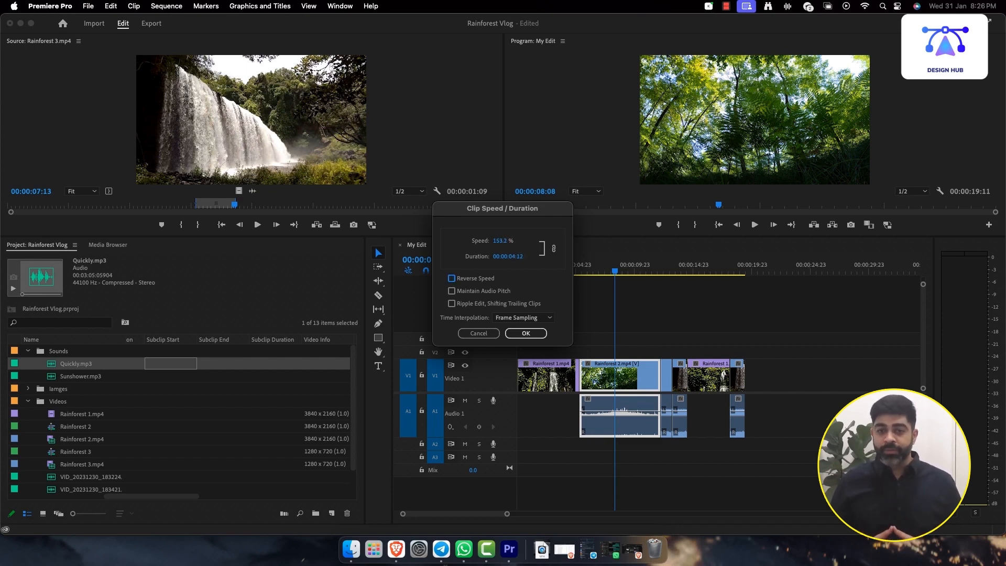
key(Return)
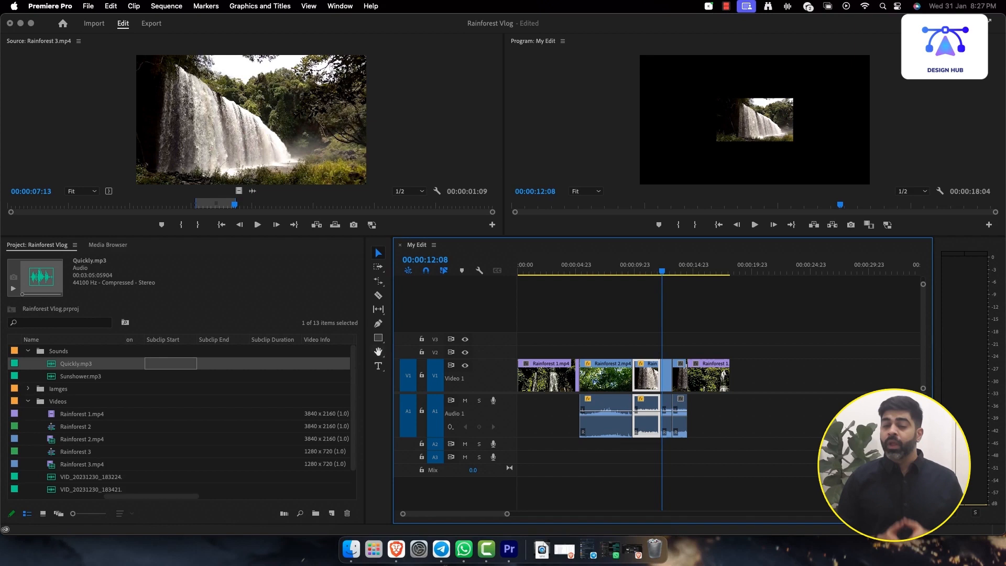
Add a "Waterfalls" text title to the Program monitor picture at 00:00:12:08 with the Type tool
click(378, 366)
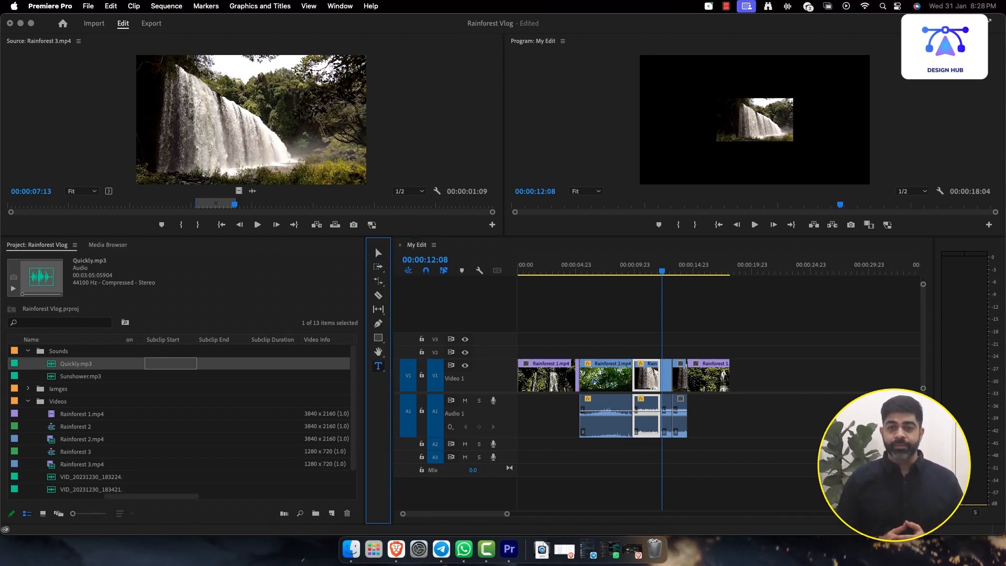
click(689, 156)
text(Water)
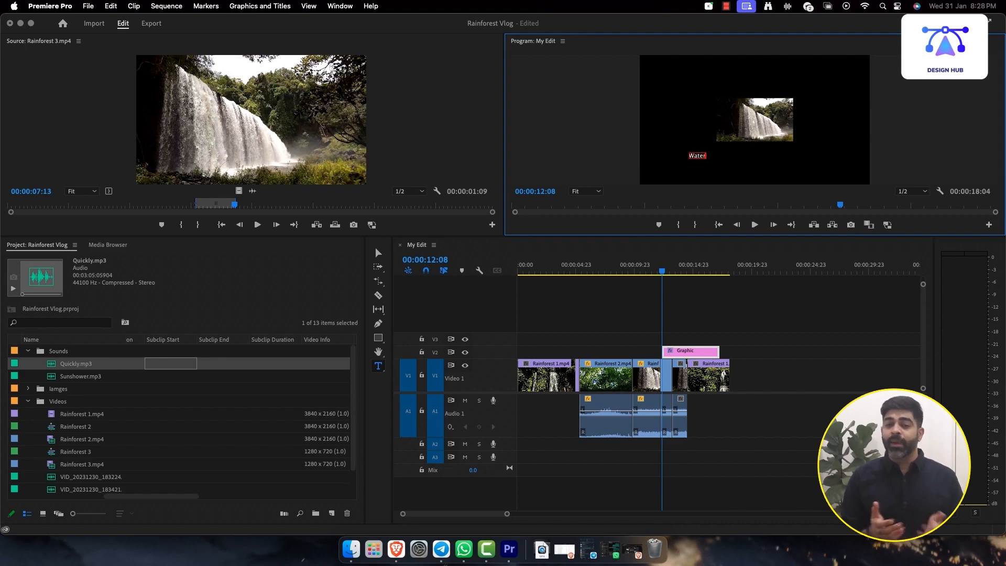
text(falls)
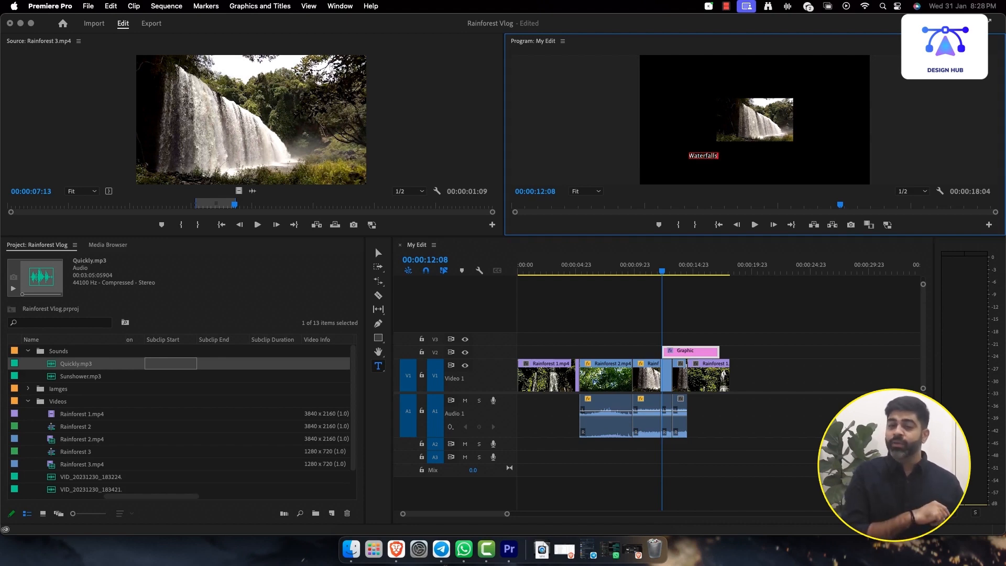
click(378, 254)
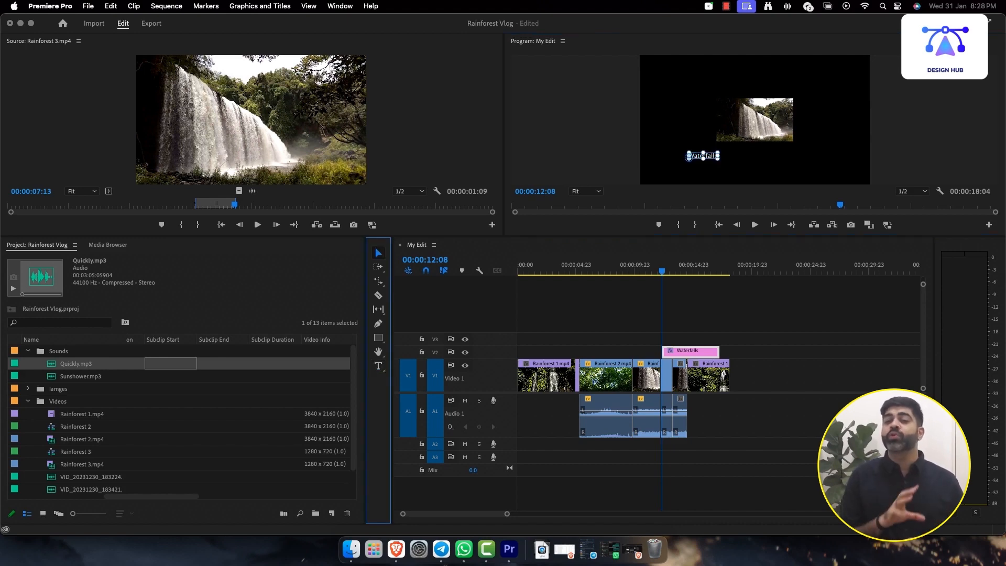
Enlarge the Waterfalls title to slightly wider than the waterfall picture and place it directly above that picture
drag(718, 152, 778, 140)
drag(733, 149, 760, 82)
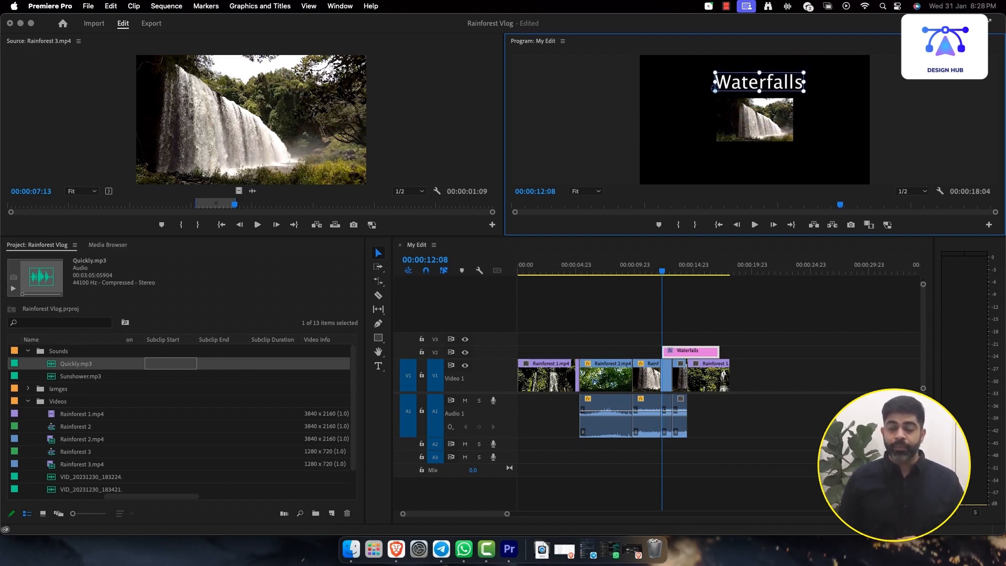
Place the Waterfalls title right after the last clip on V1 and close the Essential Graphics panel
click(726, 314)
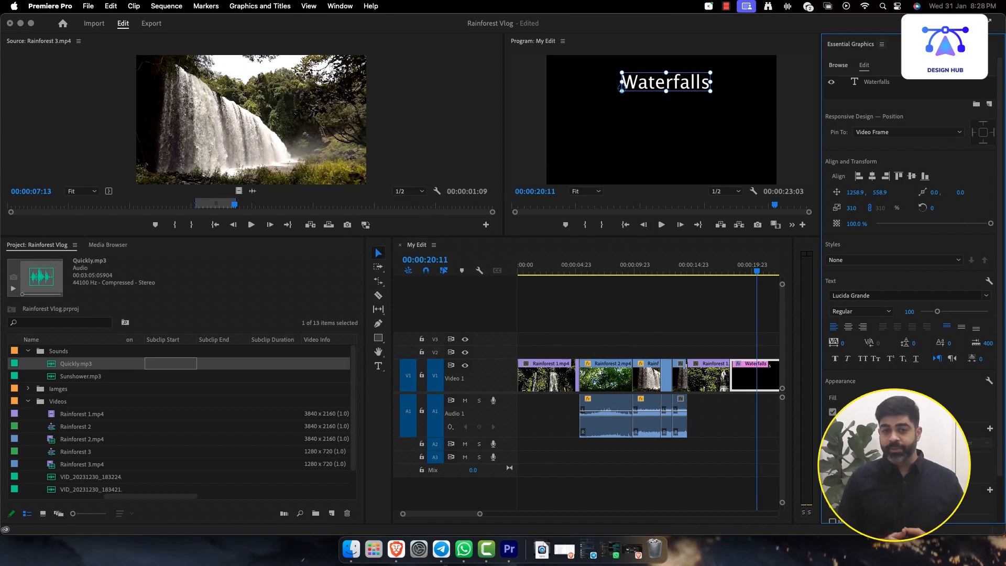
click(882, 44)
click(776, 51)
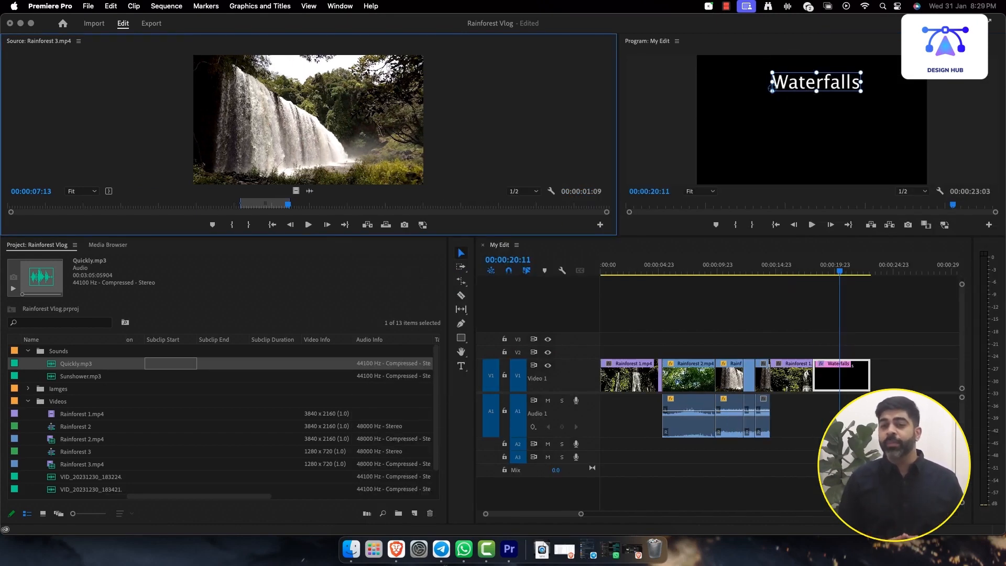
Show the Waterfalls title's Effect Controls in a taller, narrower area and select its Position property
click(340, 6)
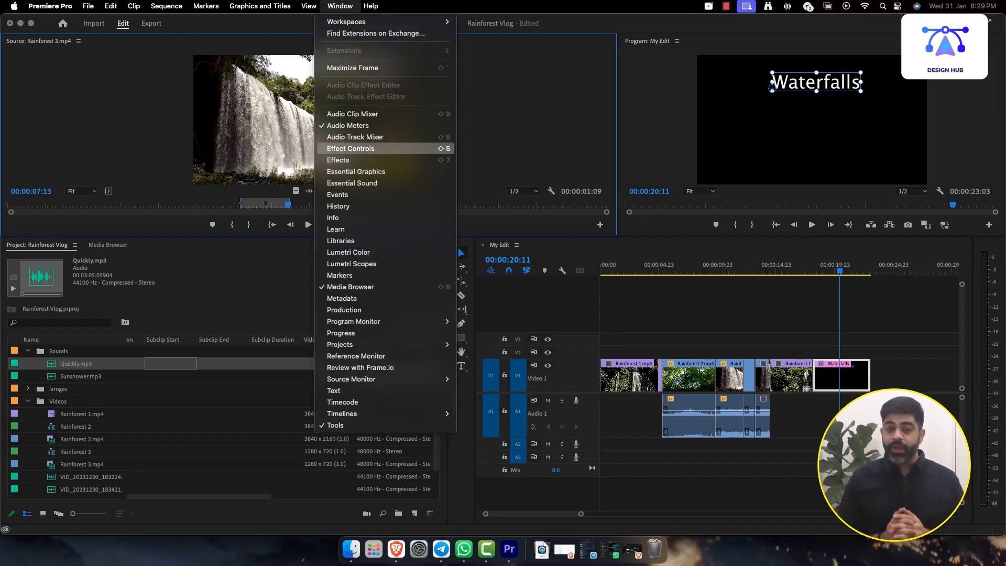
click(351, 149)
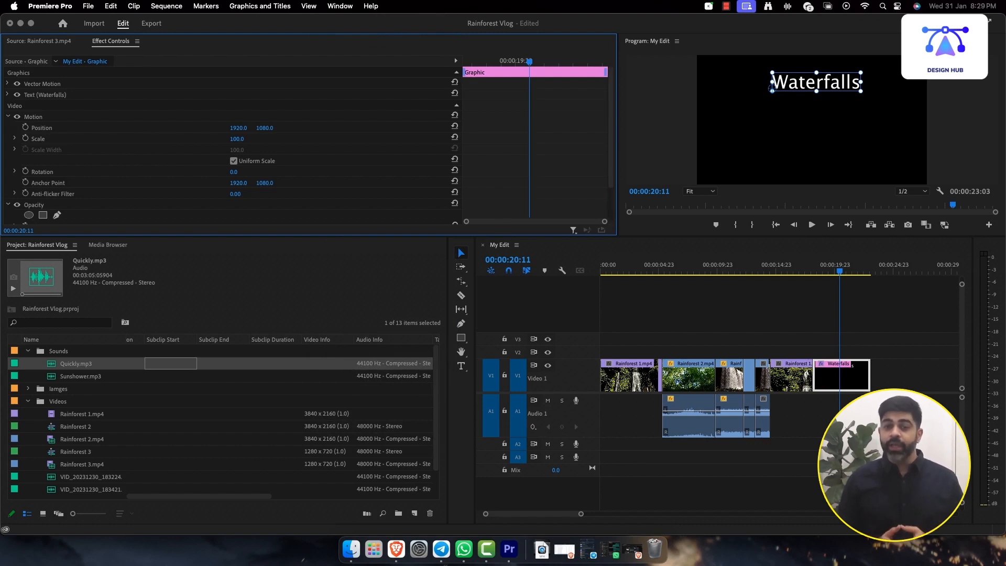
drag(357, 236, 356, 308)
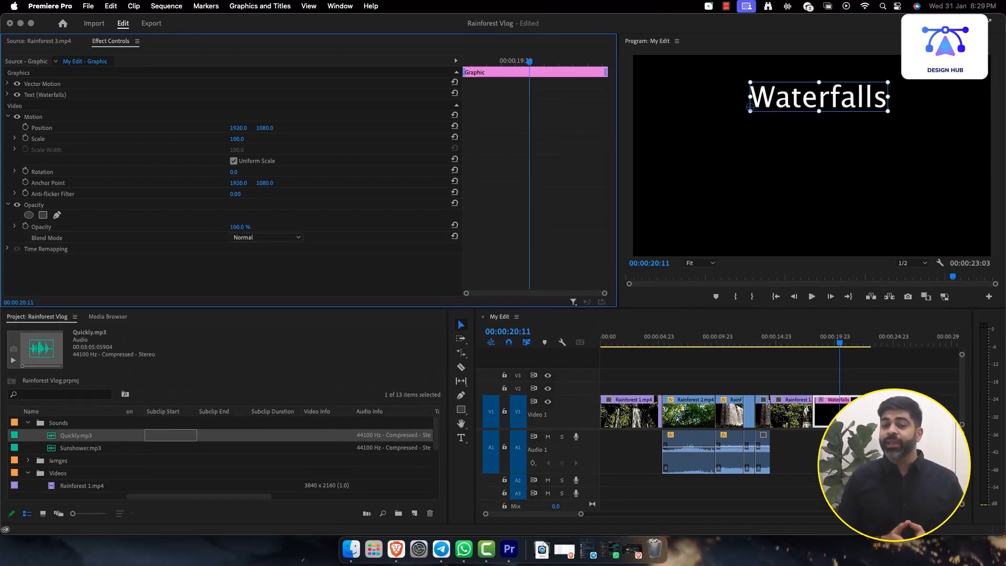
drag(618, 173, 474, 173)
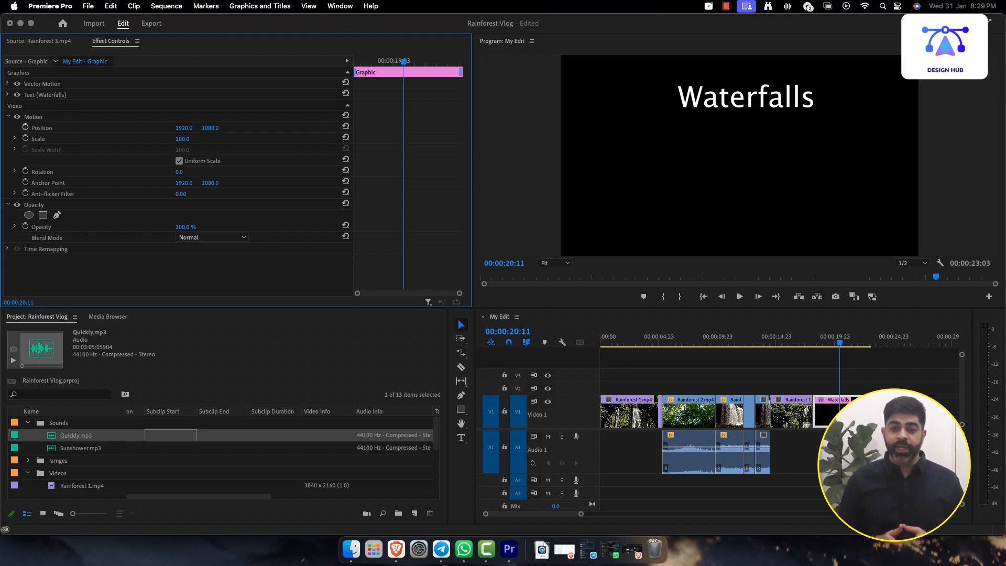
click(42, 128)
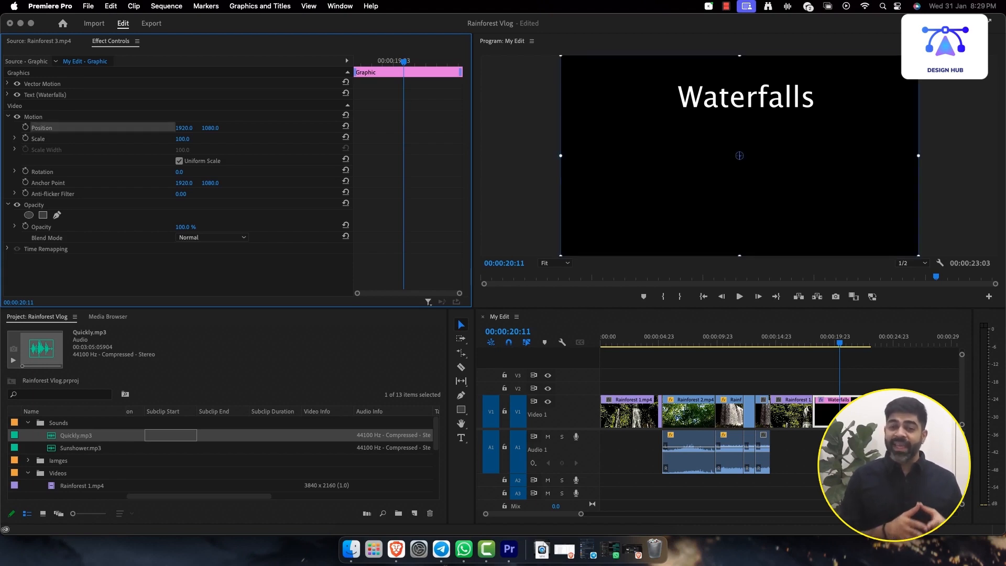